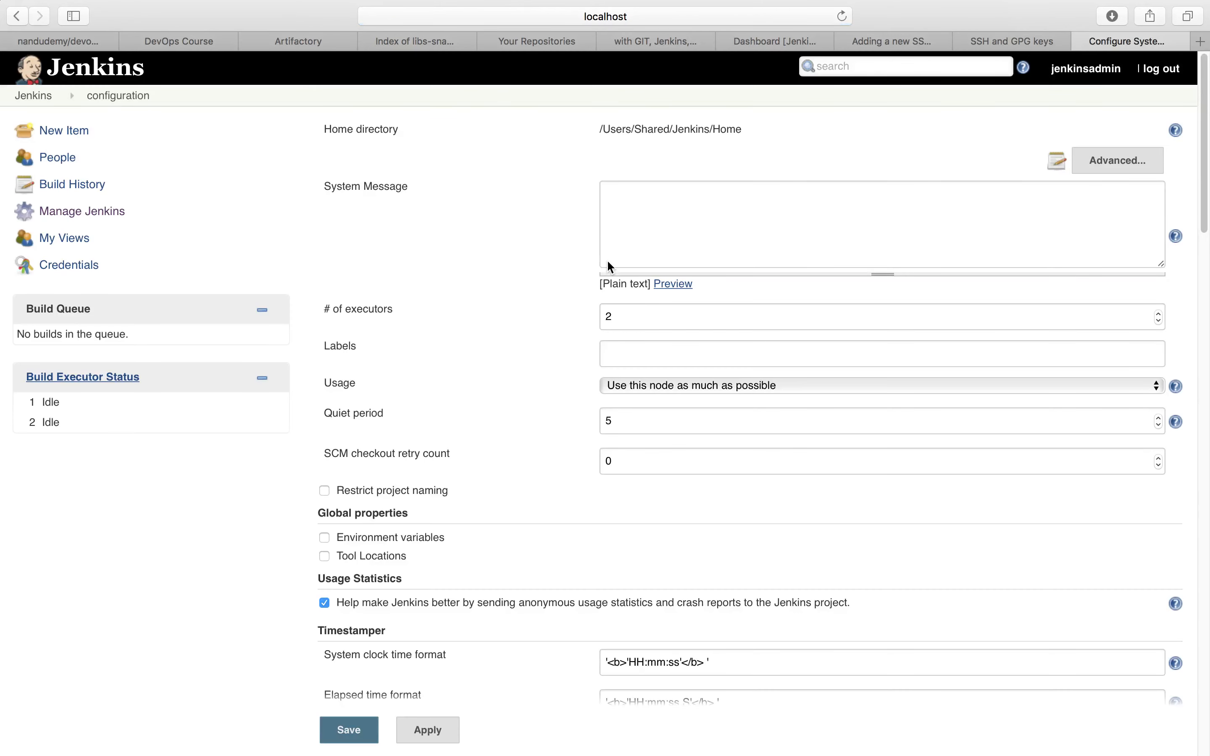
Review the system configuration page, from the executor and global property settings to the e-mail notification section.
{"action": "scroll", "coordinate": [528, 339], "scroll_direction": "down", "scroll_amount": 10}
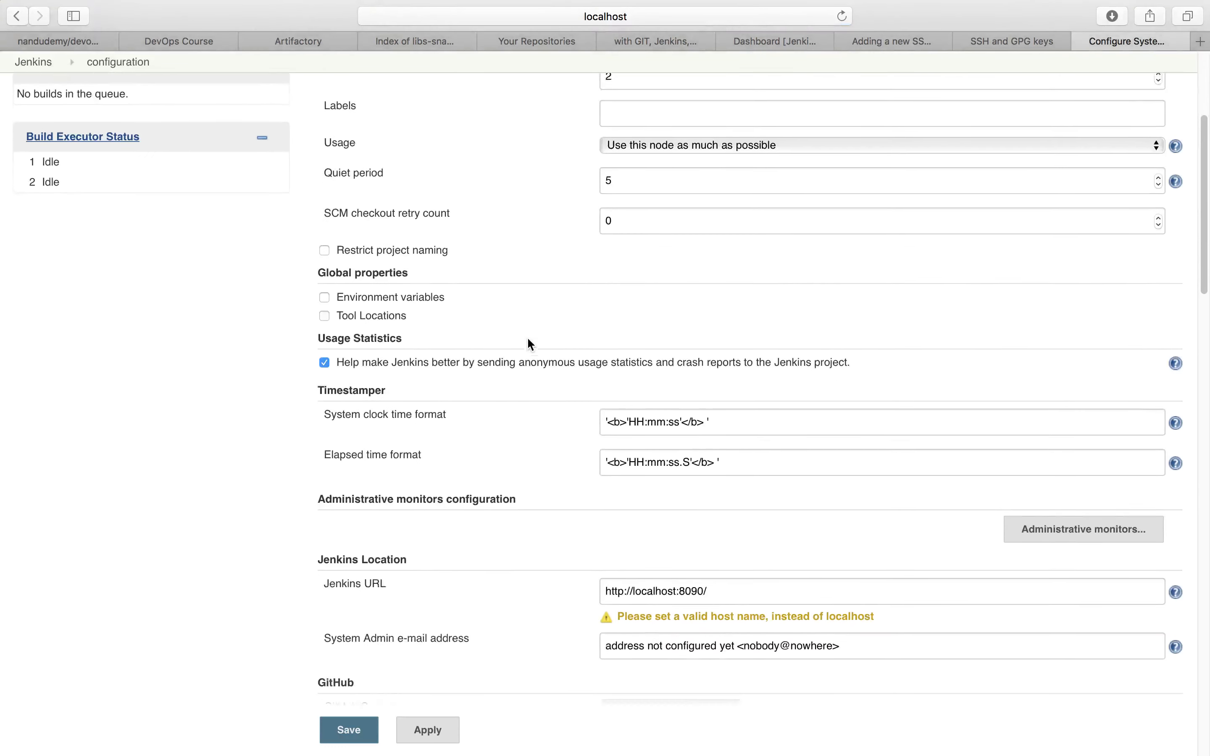
{"action": "scroll", "coordinate": [530, 344], "scroll_direction": "down", "scroll_amount": 6}
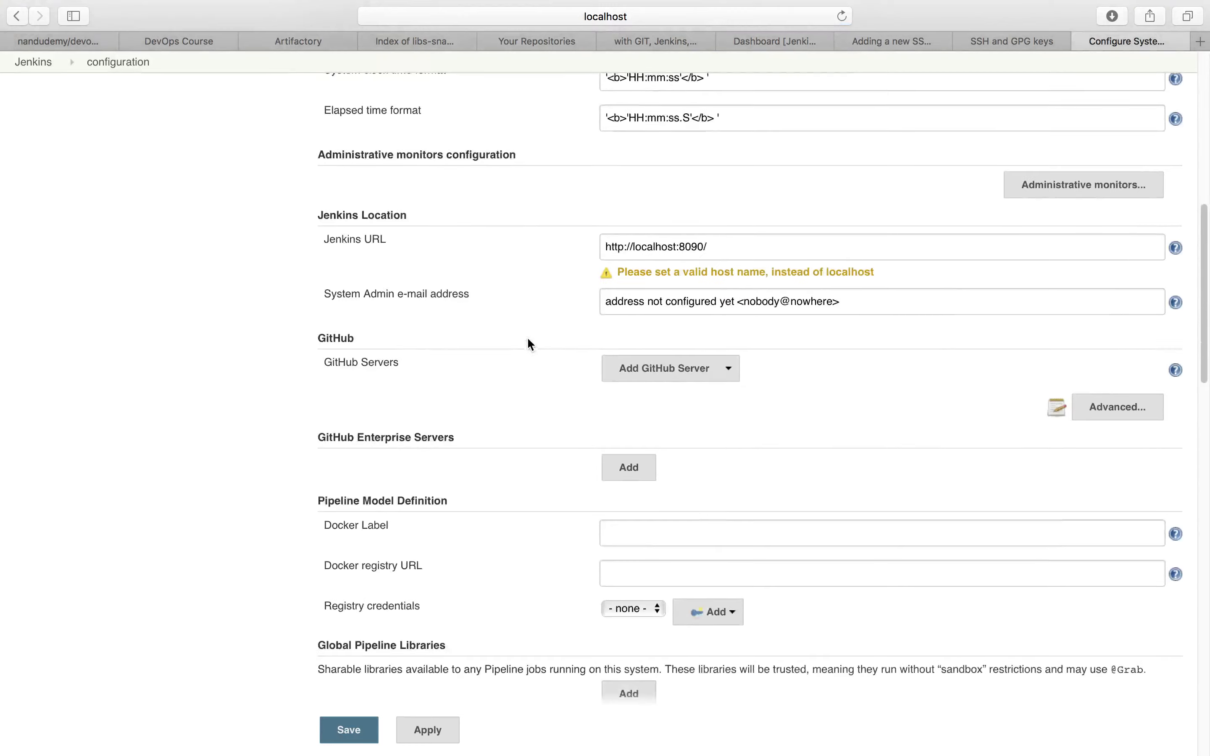
{"action": "scroll", "coordinate": [528, 339], "scroll_direction": "down", "scroll_amount": 6}
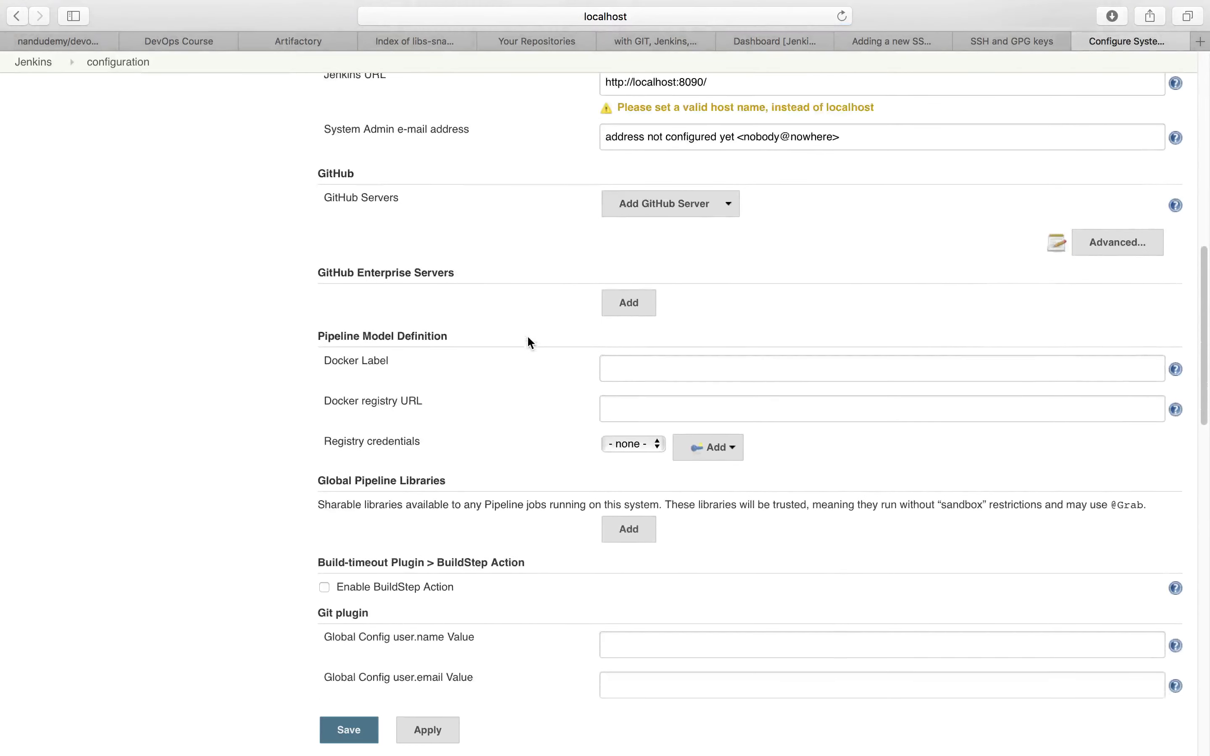
{"action": "scroll", "coordinate": [530, 343], "scroll_direction": "down", "scroll_amount": 10}
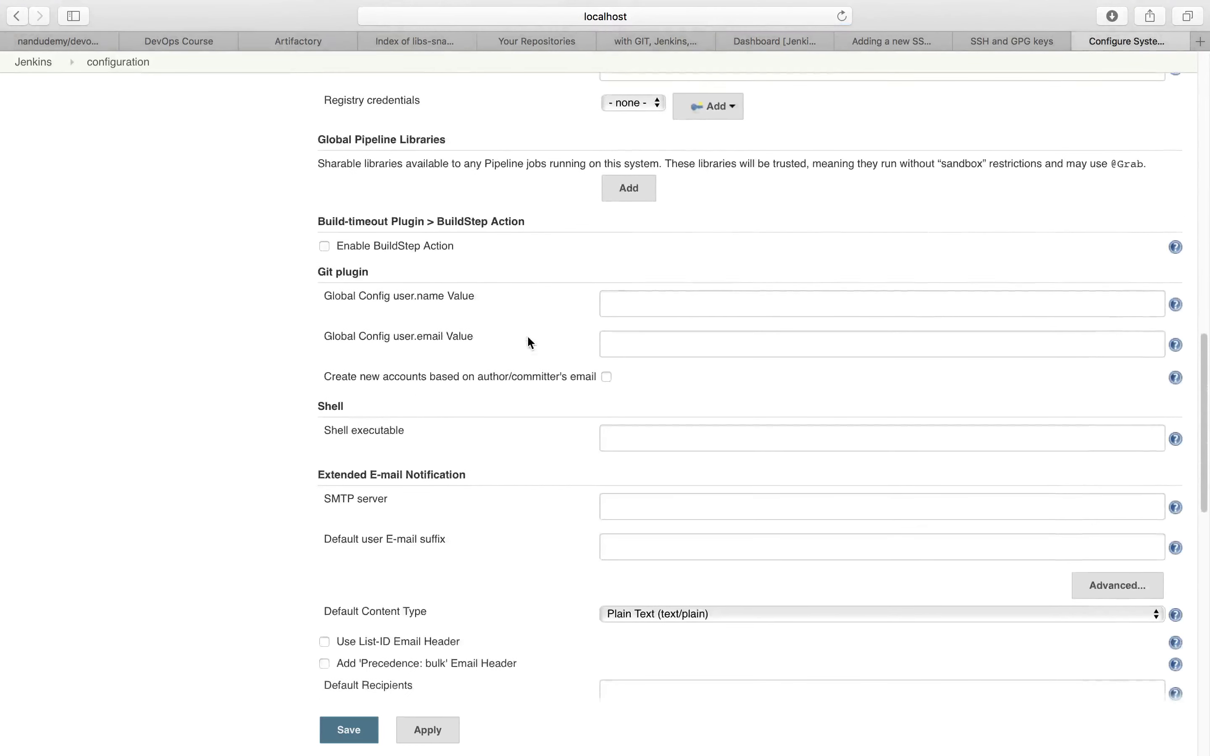
{"action": "scroll", "coordinate": [530, 343], "scroll_direction": "down", "scroll_amount": 17}
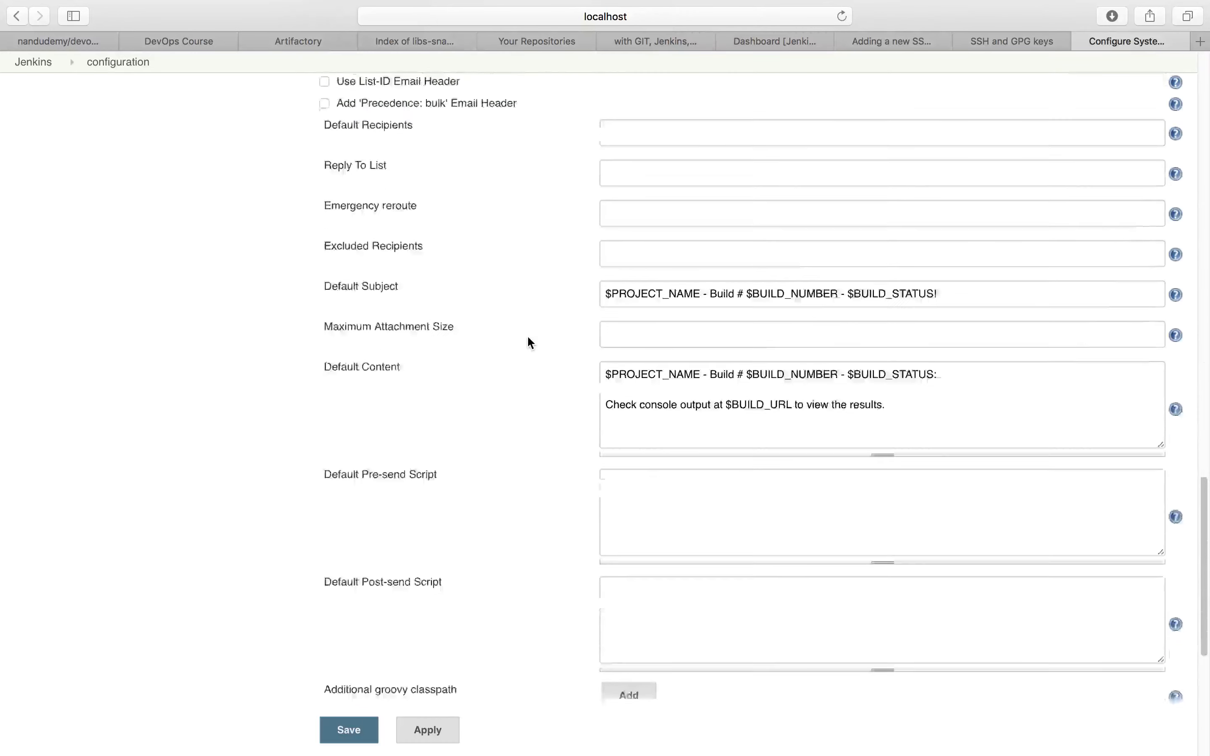
{"action": "scroll", "coordinate": [530, 343], "scroll_direction": "down", "scroll_amount": 4}
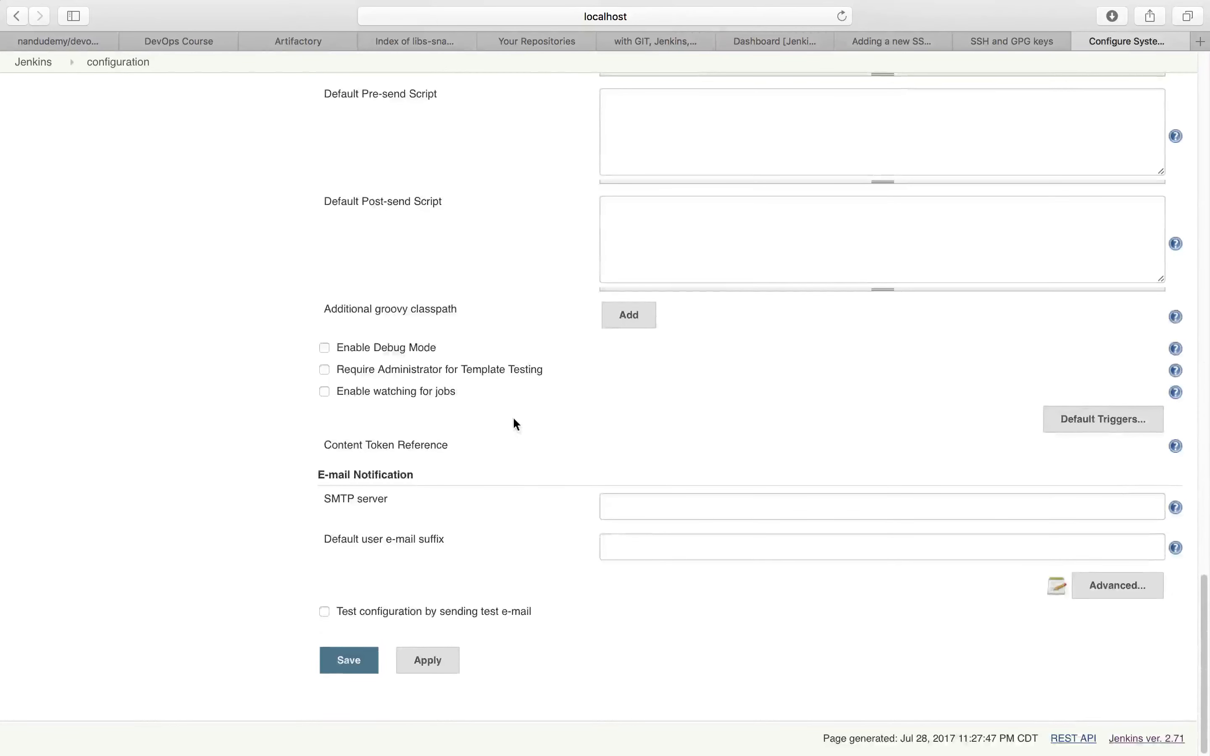
{"action": "scroll", "coordinate": [516, 420], "scroll_direction": "up", "scroll_amount": 20}
{"action": "scroll", "coordinate": [516, 426], "scroll_direction": "up", "scroll_amount": 15}
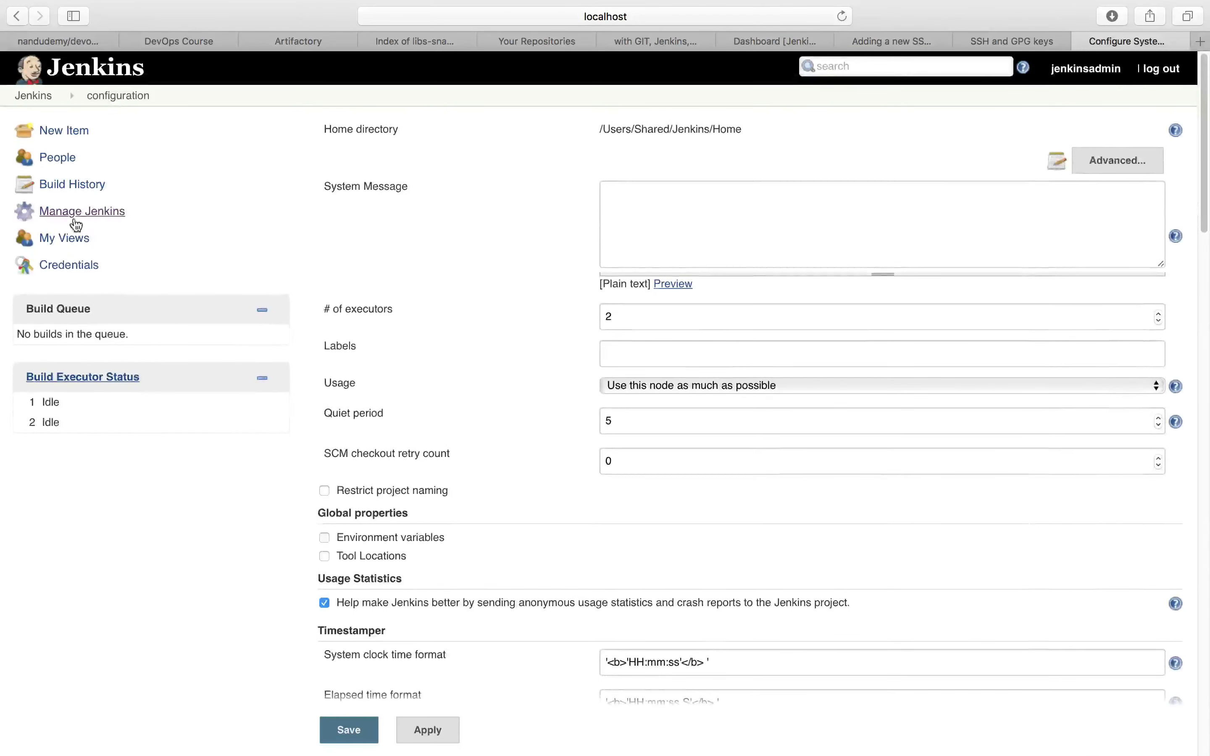
Open the Global Tool Configuration page and check the options of the default Maven settings provider.
{"action": "left_click", "coordinate": [88, 217]}
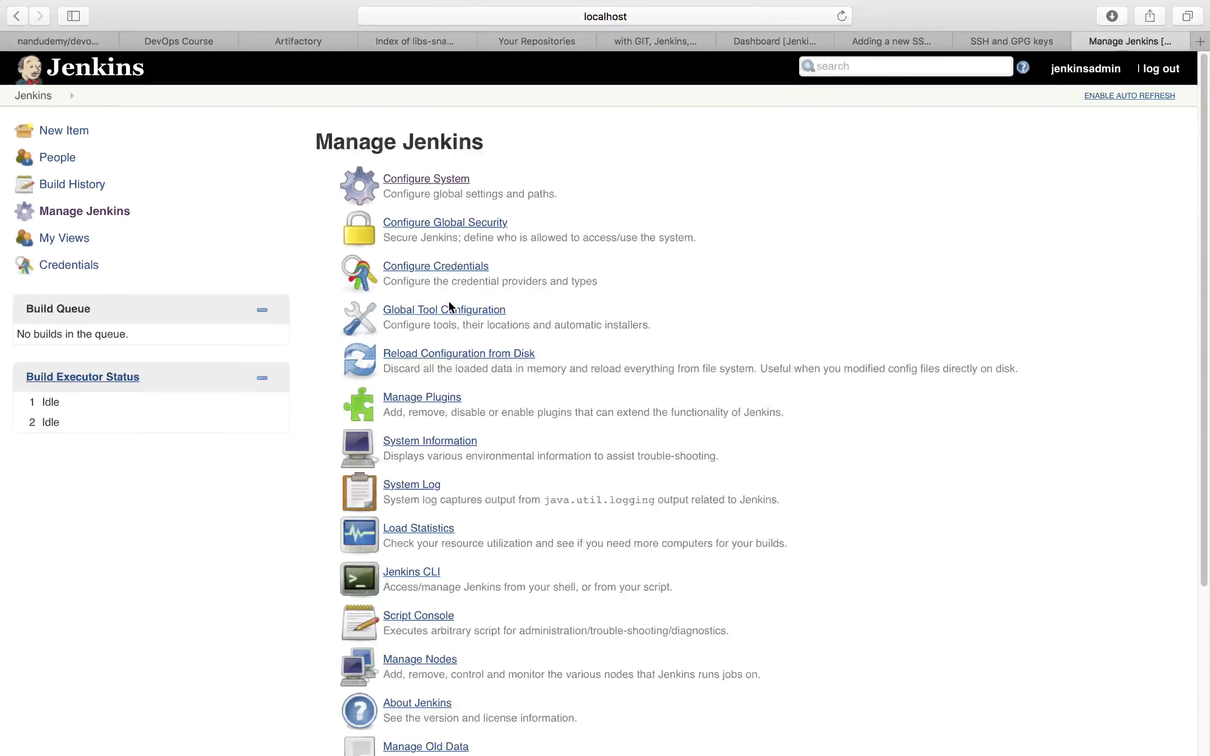
{"action": "left_click", "coordinate": [448, 315]}
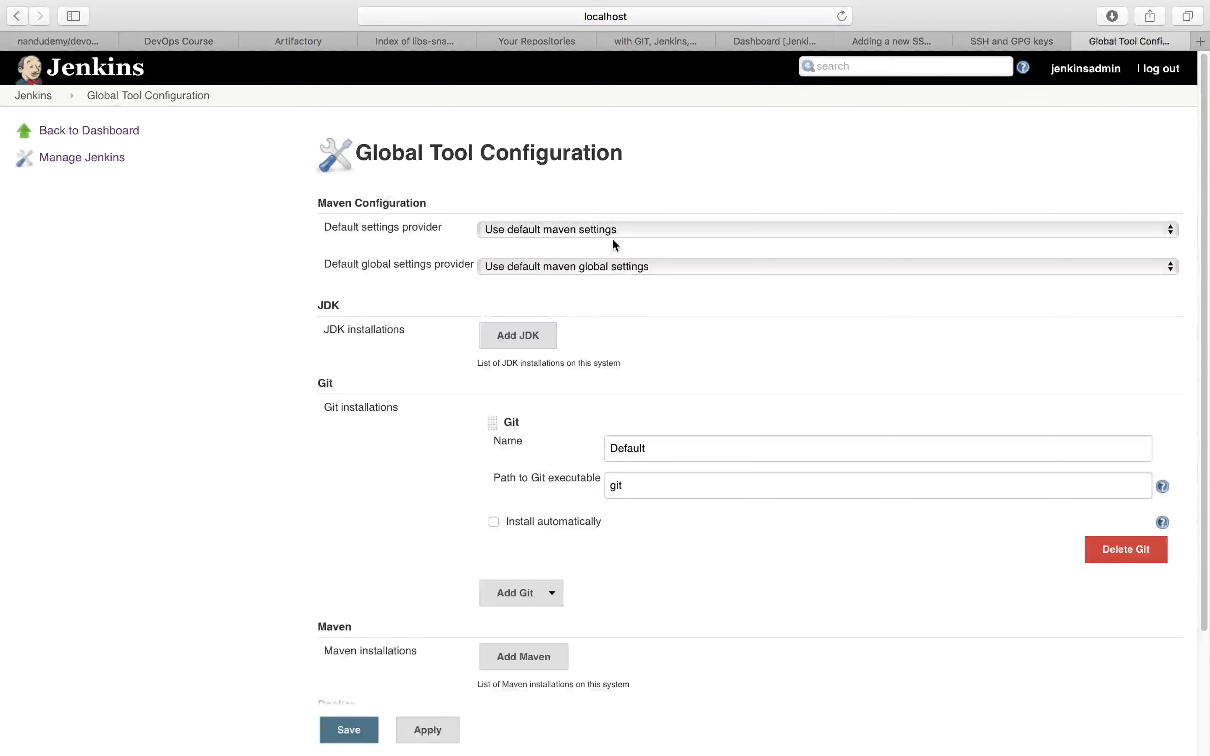
{"action": "left_click", "coordinate": [613, 234]}
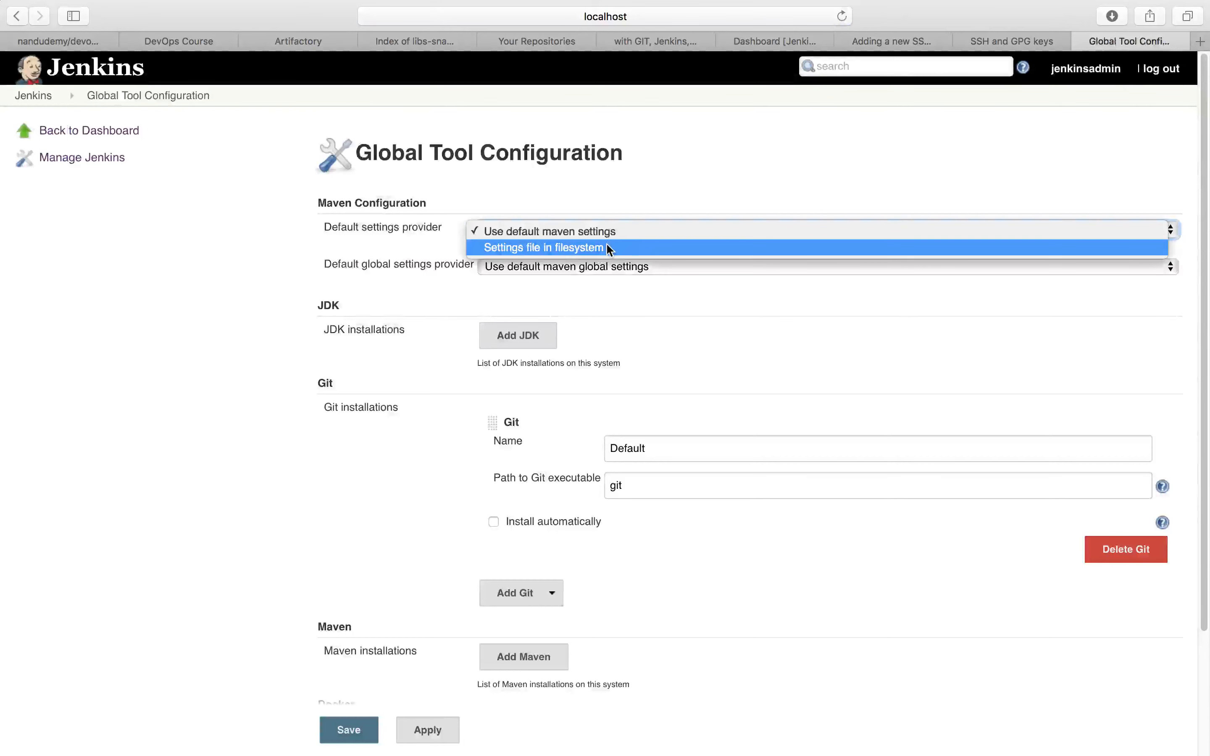
{"action": "left_click", "coordinate": [368, 254]}
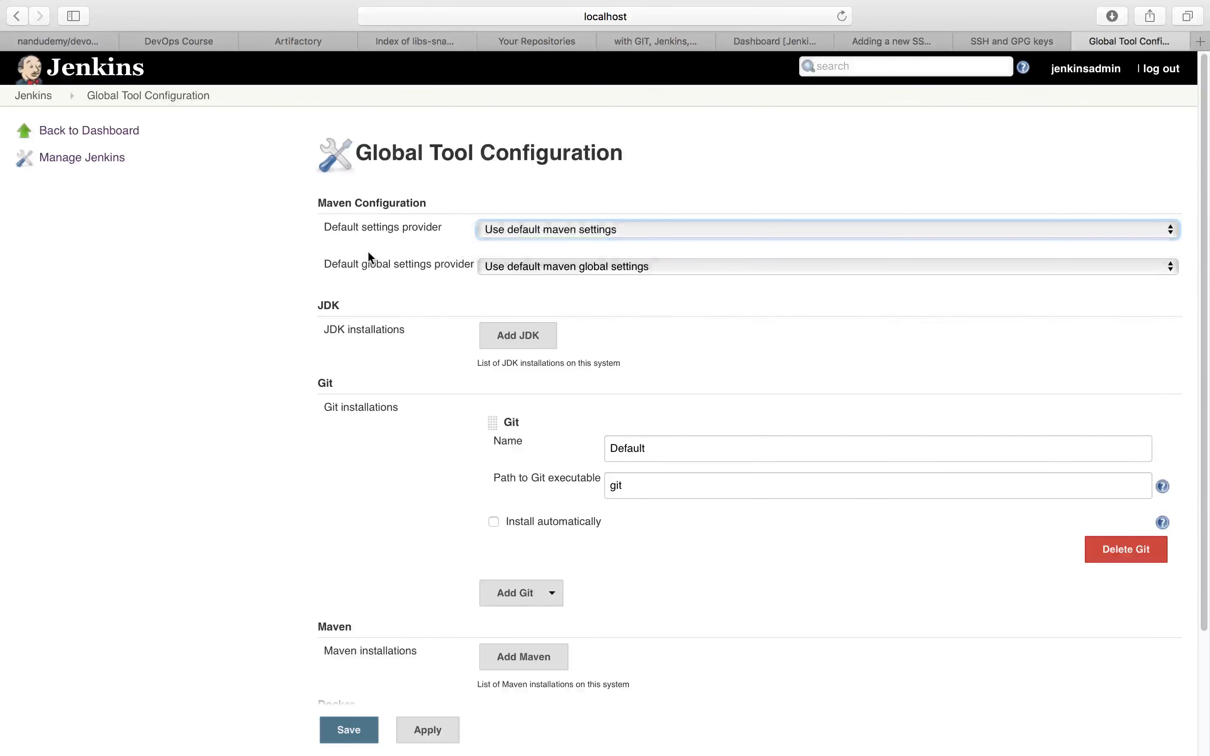
Add a new JDK installation entry and a new Maven installation entry to the tool configuration.
{"action": "left_click", "coordinate": [523, 340]}
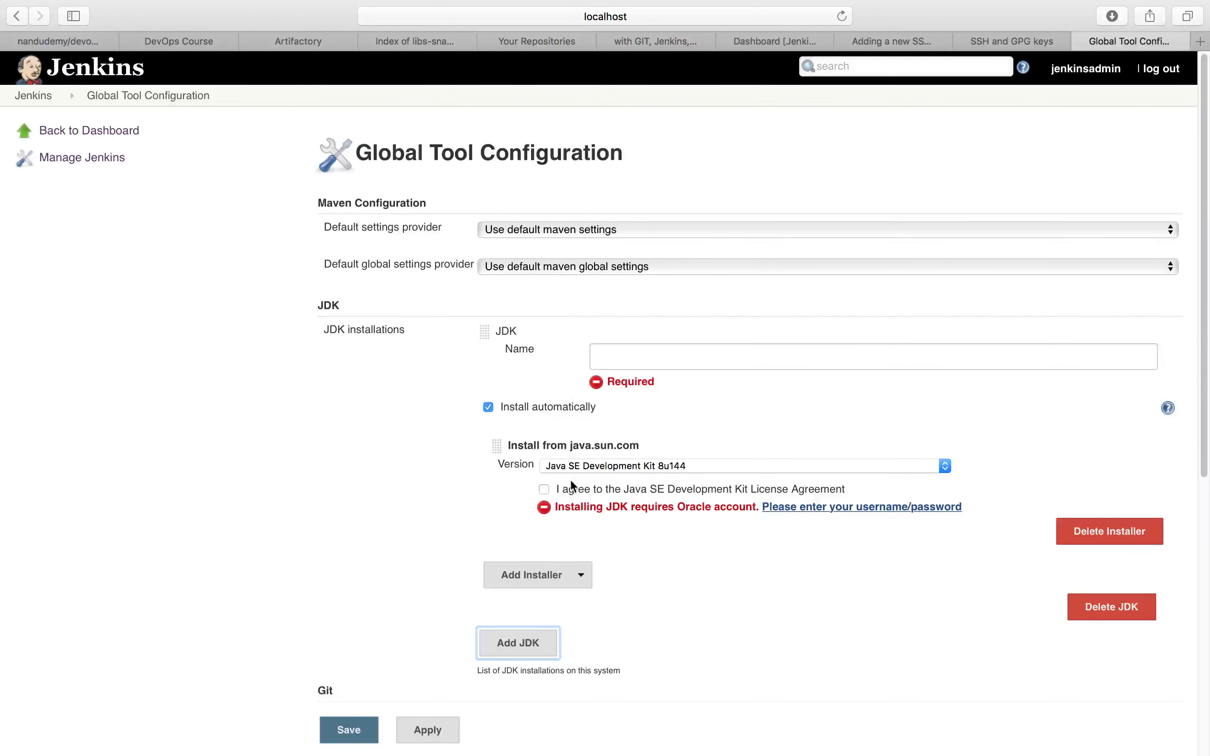
{"action": "scroll", "coordinate": [495, 478], "scroll_direction": "down", "scroll_amount": 6}
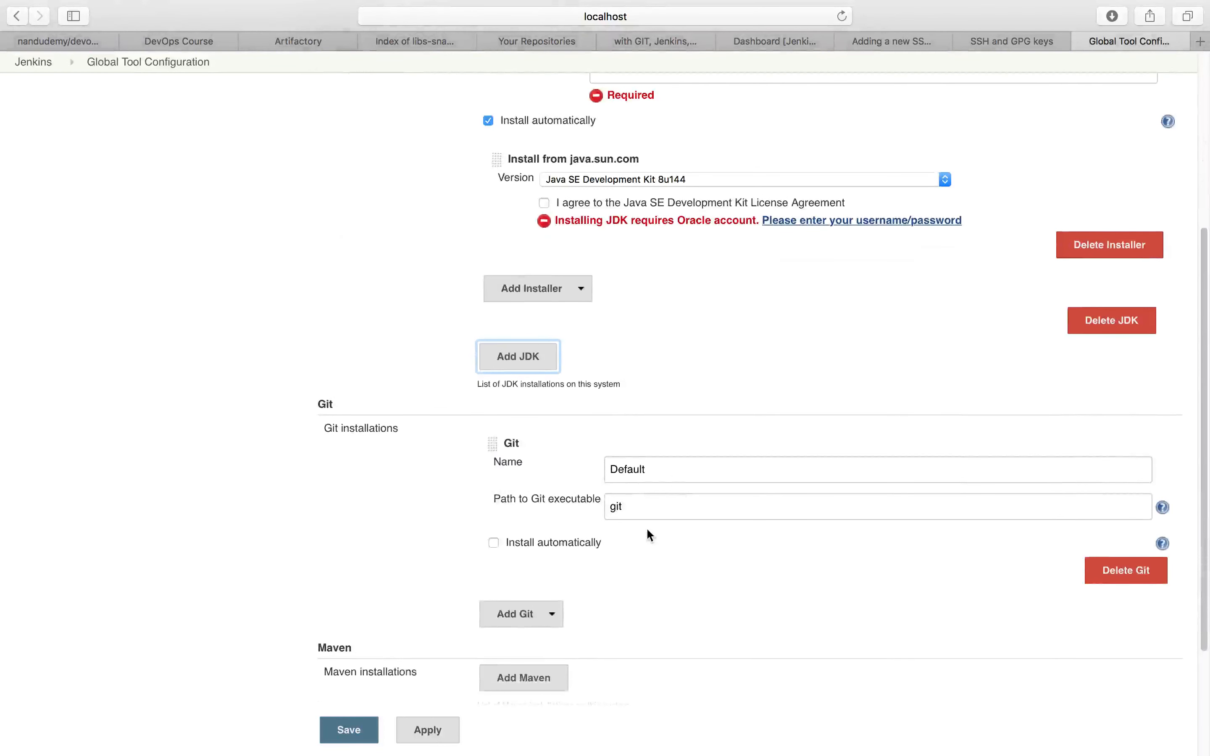
{"action": "scroll", "coordinate": [516, 526], "scroll_direction": "down", "scroll_amount": 4}
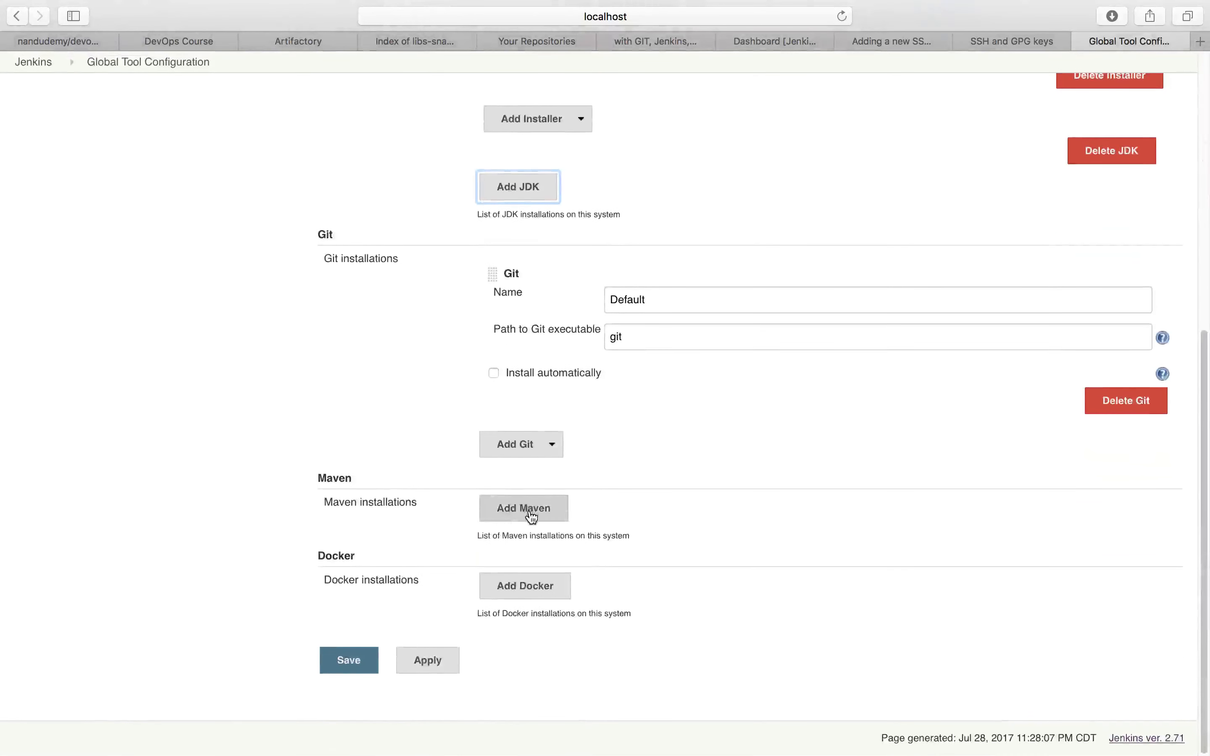
{"action": "left_click", "coordinate": [529, 511]}
{"action": "left_click", "coordinate": [626, 532]}
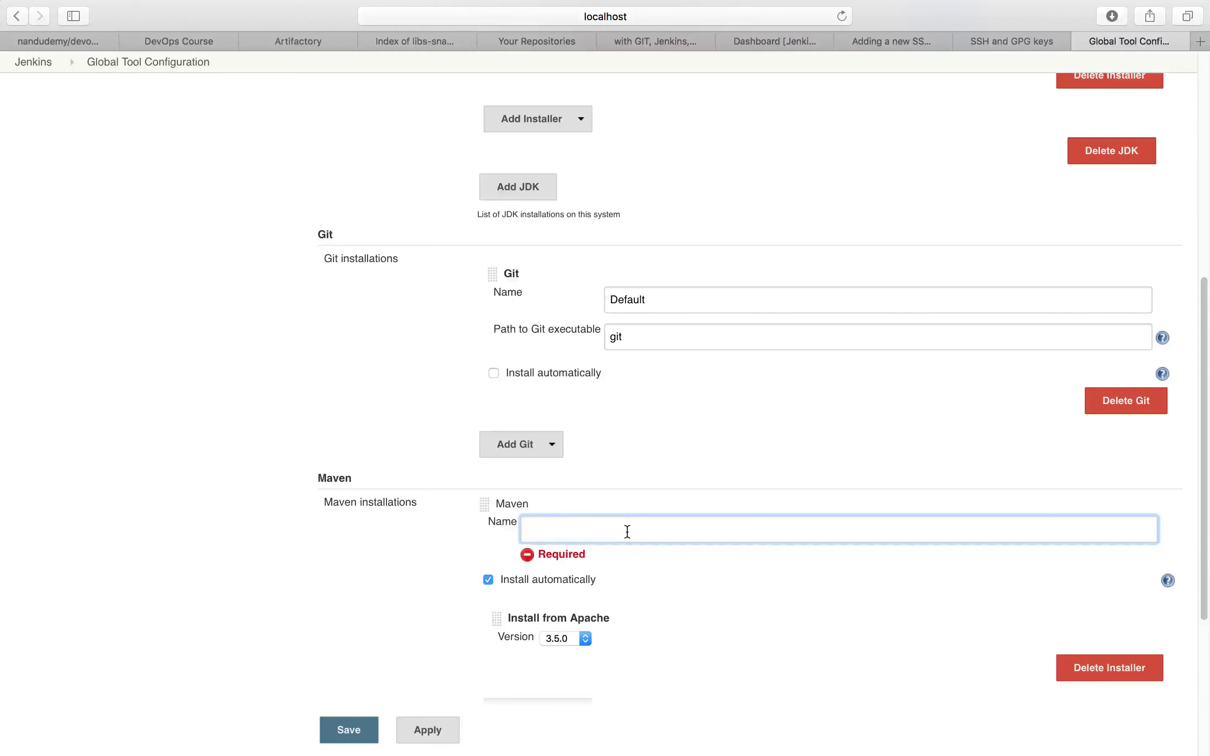
{"action": "scroll", "coordinate": [627, 531], "scroll_direction": "down", "scroll_amount": 5}
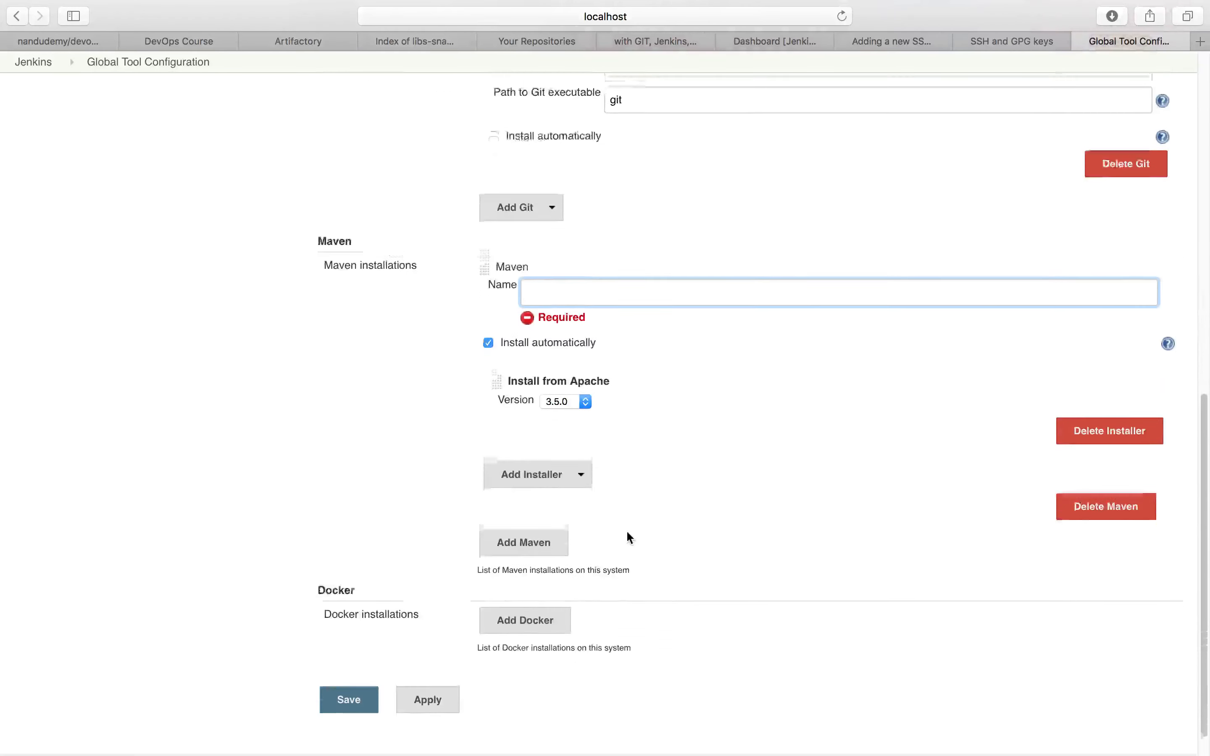
Place the cursor in the new JDK's name field, switch to Terminal and exit the jenkins user's shell.
{"action": "scroll", "coordinate": [626, 531], "scroll_direction": "up", "scroll_amount": 15}
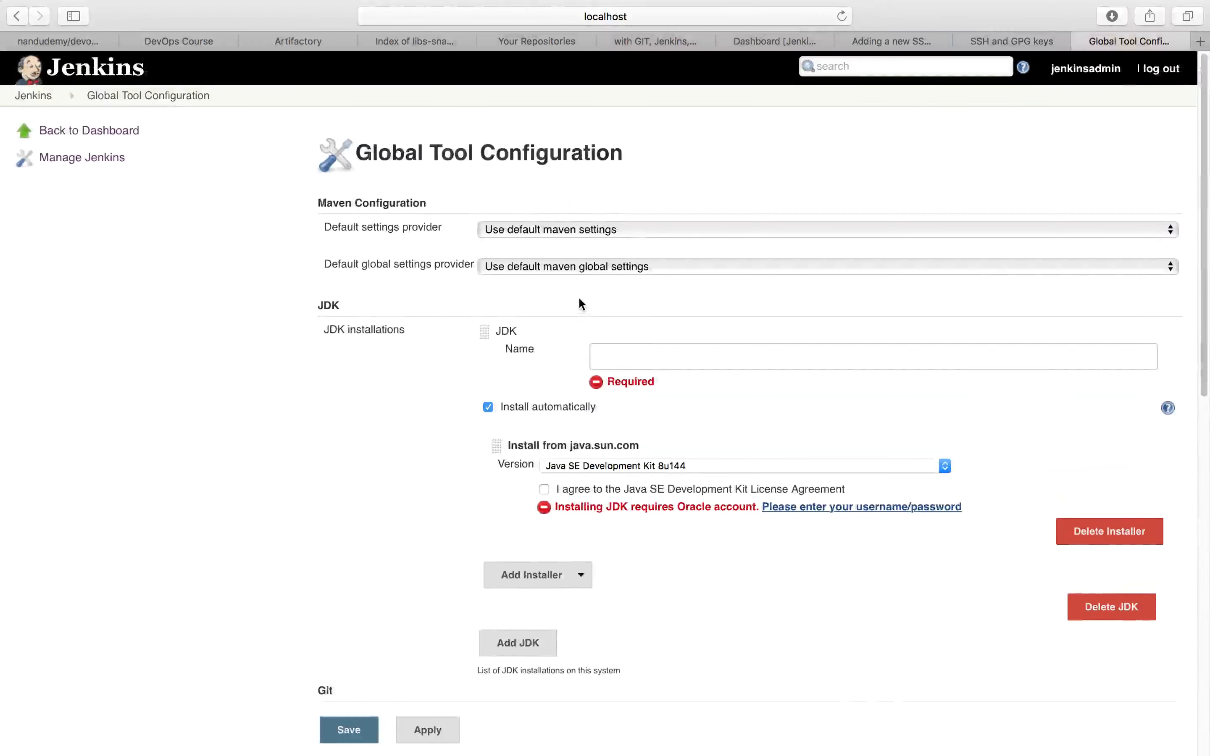
{"action": "left_click", "coordinate": [645, 366]}
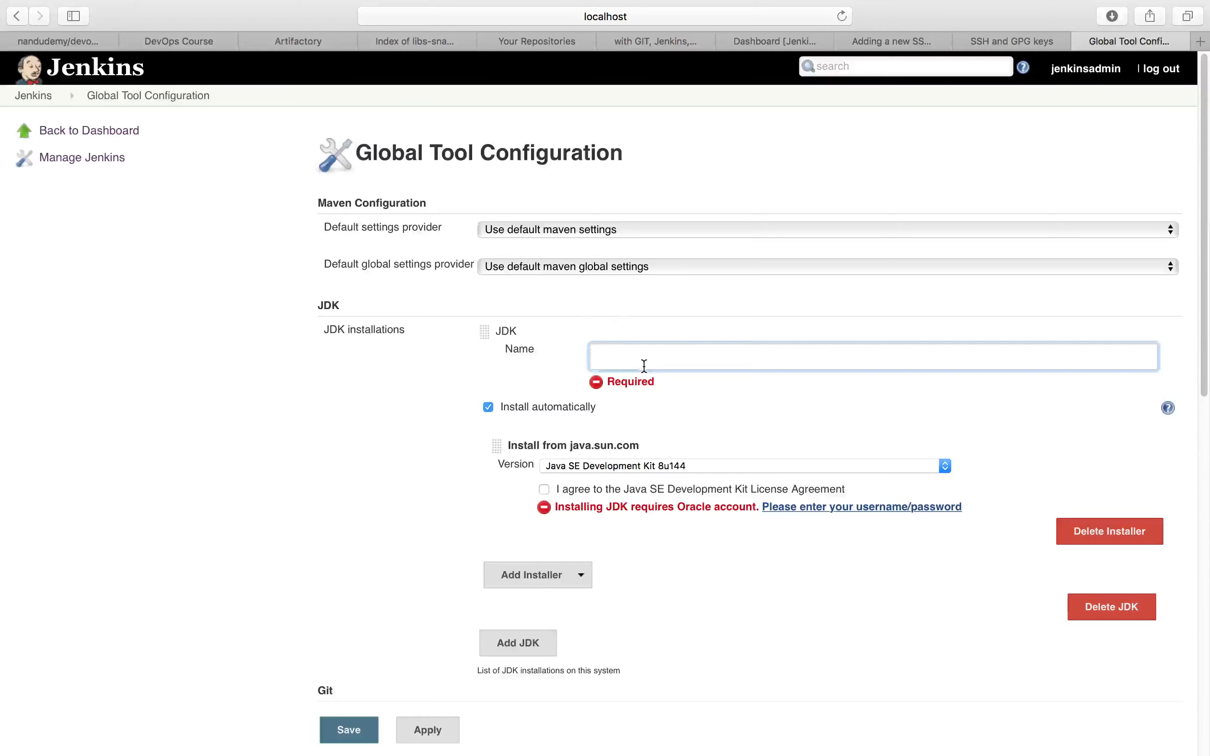
{"action": "mouse_move", "coordinate": [594, 750]}
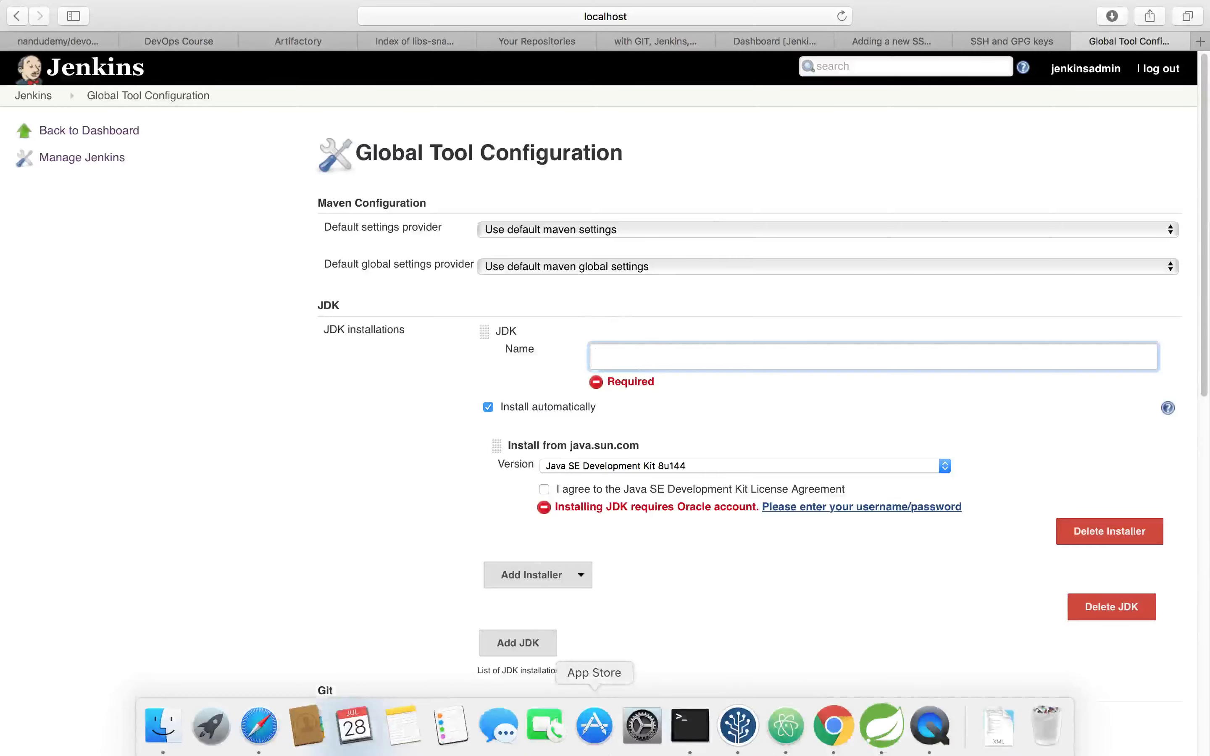
{"action": "left_click", "coordinate": [692, 728]}
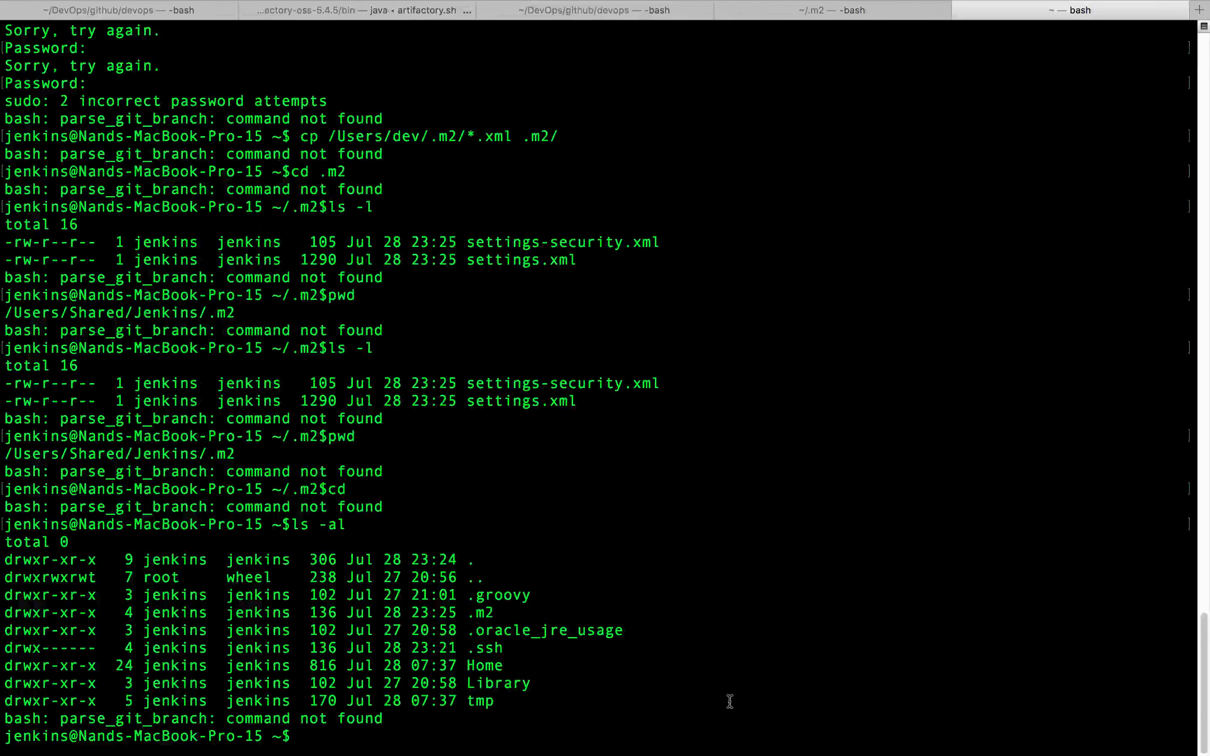
{"action": "type", "text": "exit"}
{"action": "key", "text": "Return"}
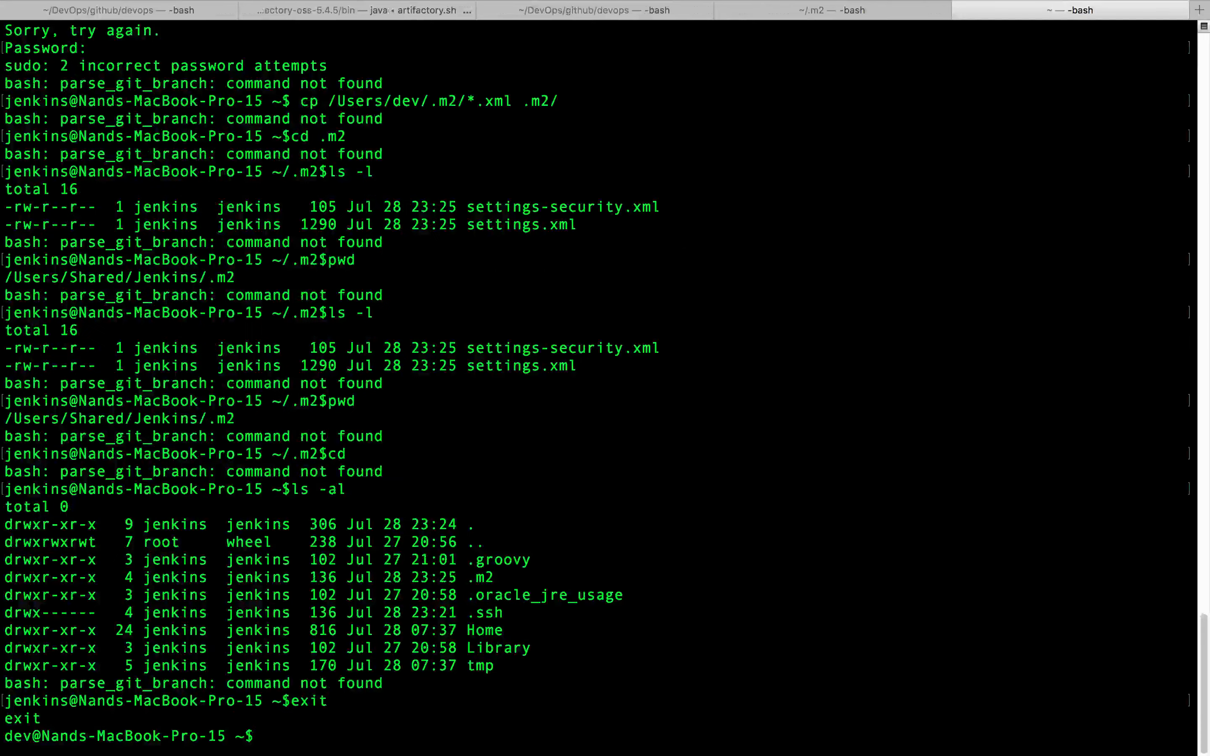
Print the JAVA_HOME variable with echo $JAVA_HOME from the home directory and copy the resulting JDK path.
{"action": "type", "text": "more"}
{"action": "key", "text": "BackSpace"}
{"action": "key", "text": "BackSpace"}
{"action": "key", "text": "BackSpace"}
{"action": "key", "text": "BackSpace"}
{"action": "type", "text": "cd"}
{"action": "key", "text": "Return"}
{"action": "type", "text": "echo "}
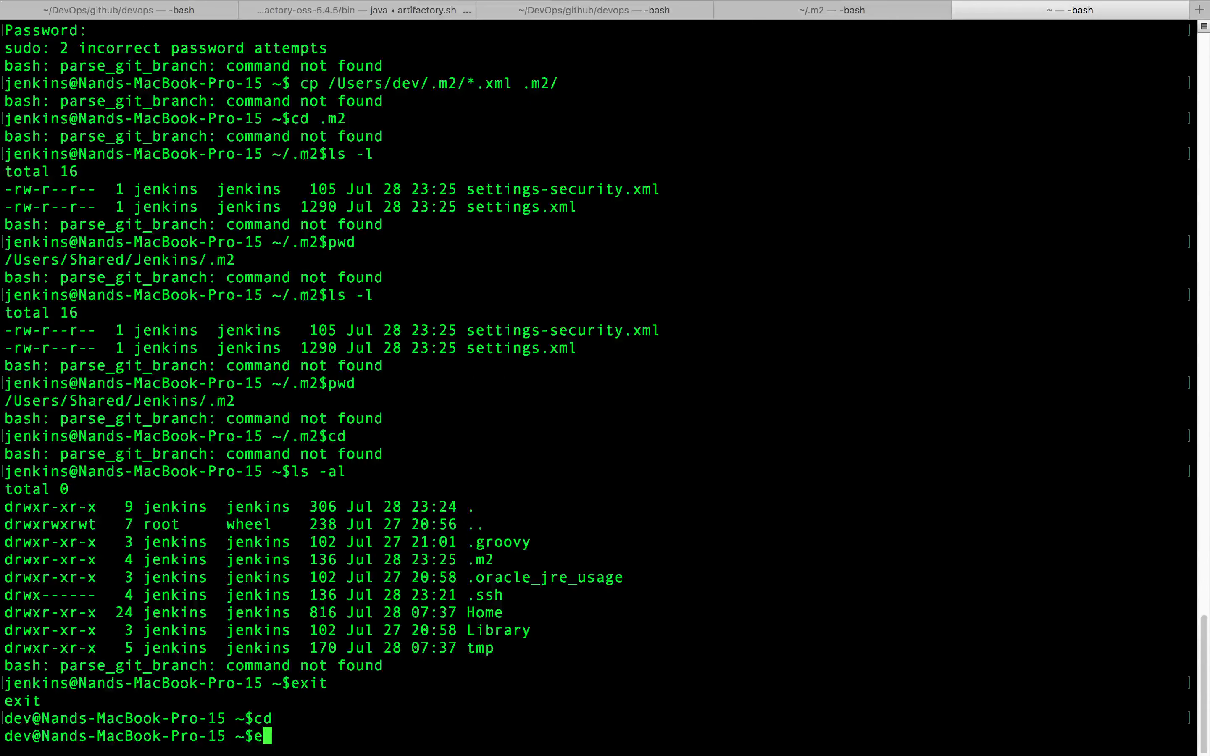
{"action": "type", "text": "$JAVA_HOME"}
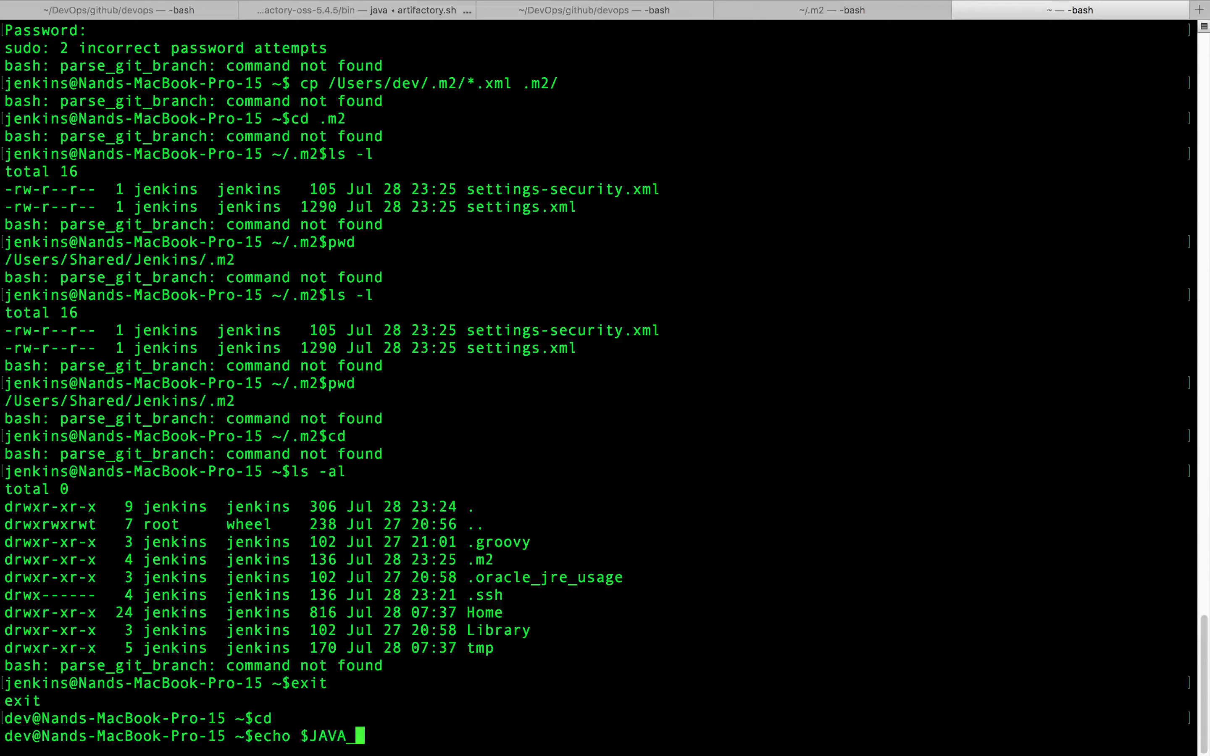
{"action": "key", "text": "Return"}
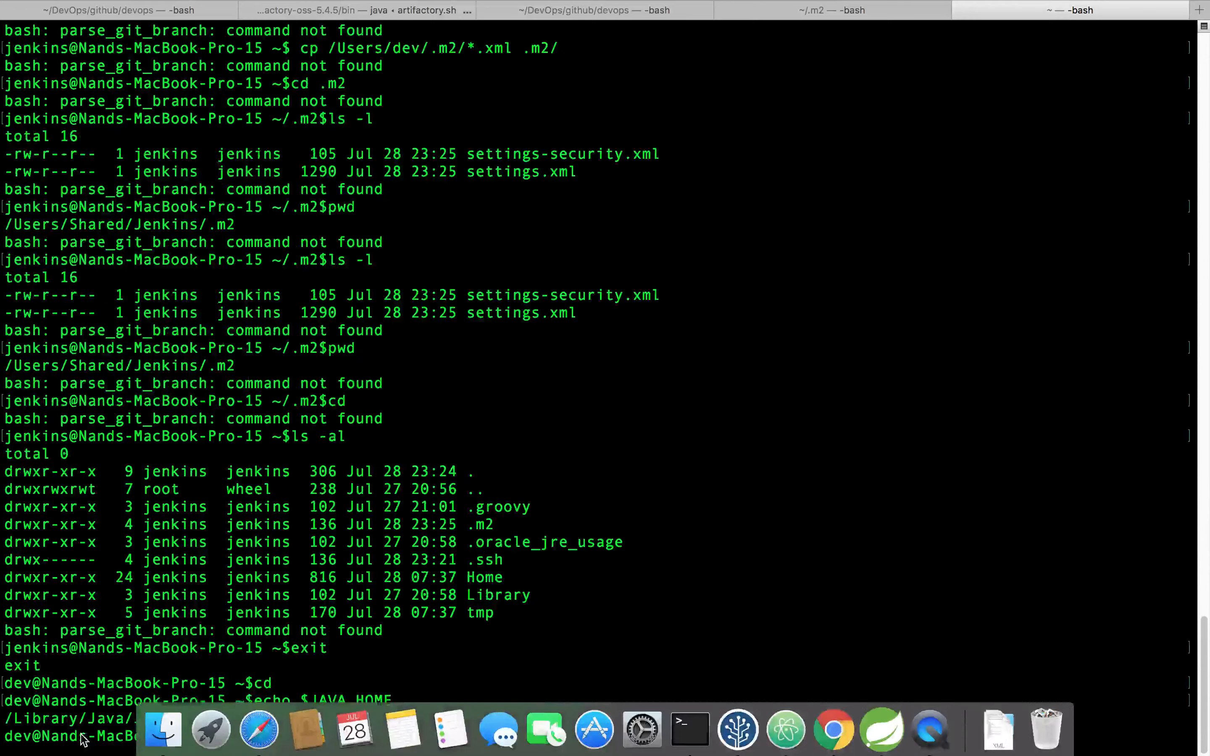
{"action": "left_click_drag", "start_coordinate": [6, 720], "coordinate": [613, 717]}
{"action": "key", "text": "super+c"}
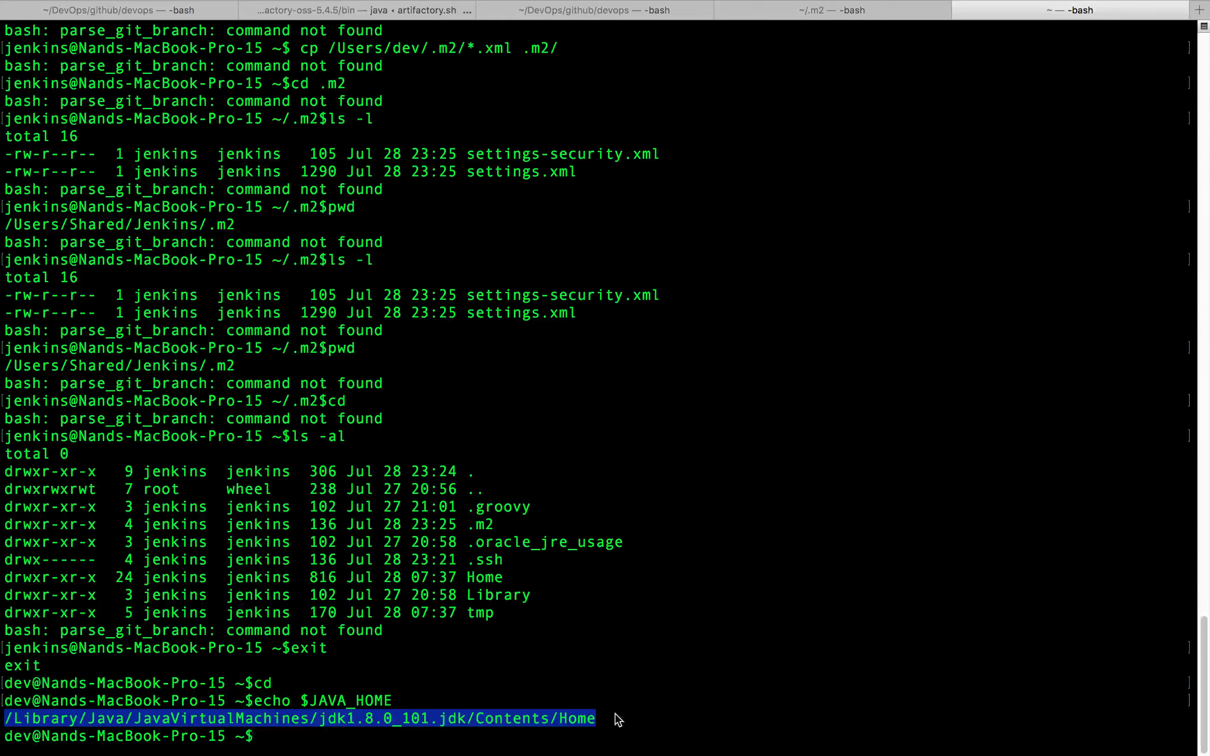
Back in Jenkins, disable automatic installation for the JDK and set JAVA_HOME to /Library/Java/JavaVirtualMachines/jdk1.8.0_101.jdk/Contents/Home, leaving its name empty.
{"action": "key", "text": "super+Tab"}
{"action": "key", "text": "super+v"}
{"action": "key", "text": "Tab"}
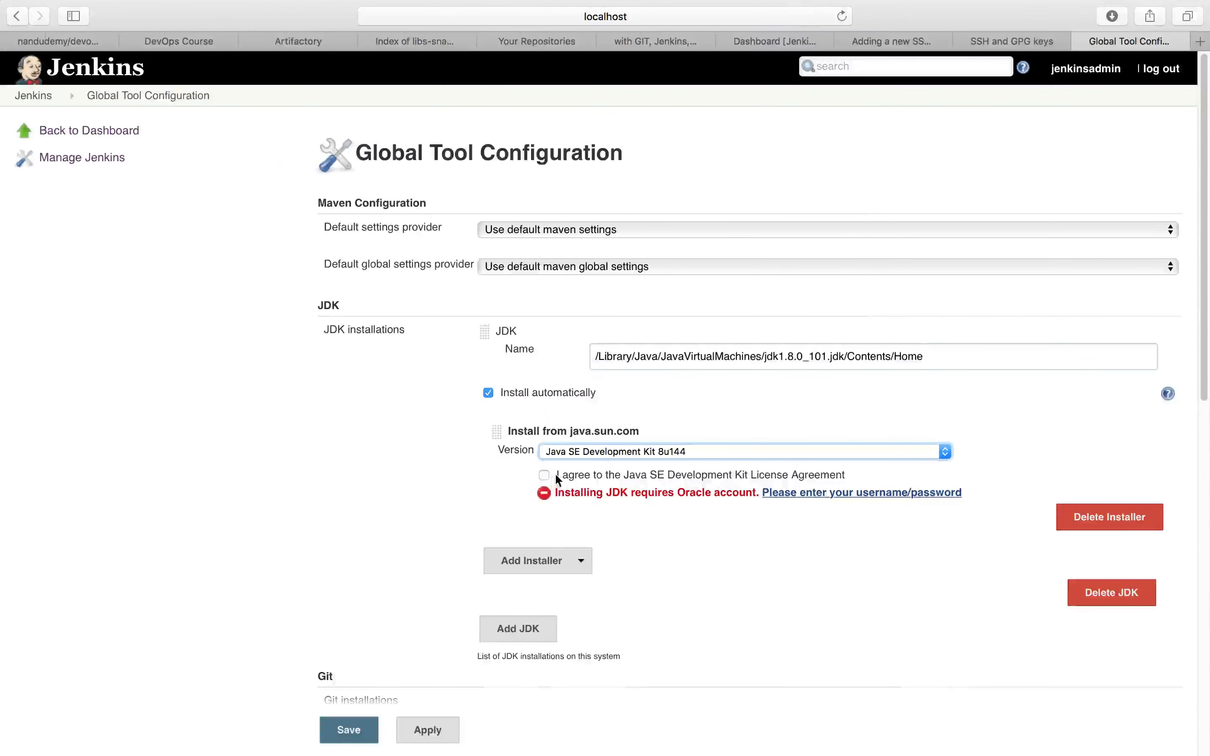
{"action": "left_click", "coordinate": [488, 393]}
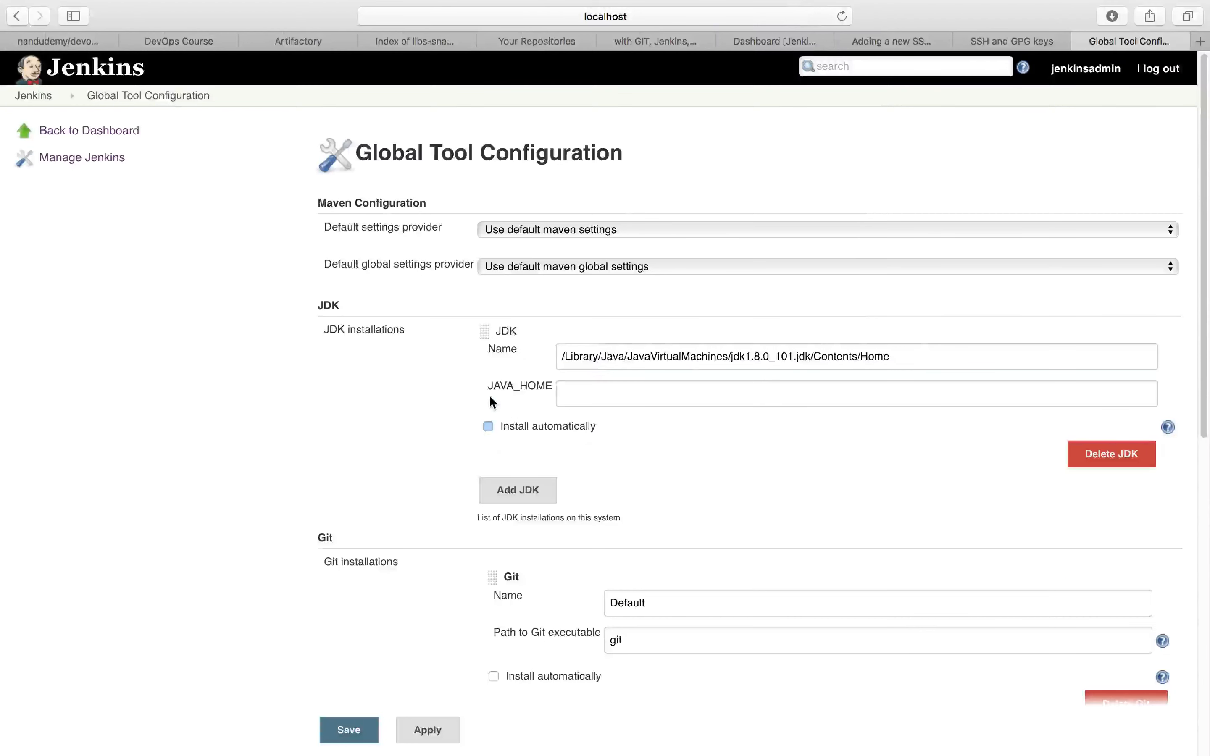
{"action": "left_click", "coordinate": [616, 390]}
{"action": "left_click_drag", "start_coordinate": [895, 360], "coordinate": [480, 353]}
{"action": "key", "text": "super+x"}
{"action": "left_click", "coordinate": [612, 396]}
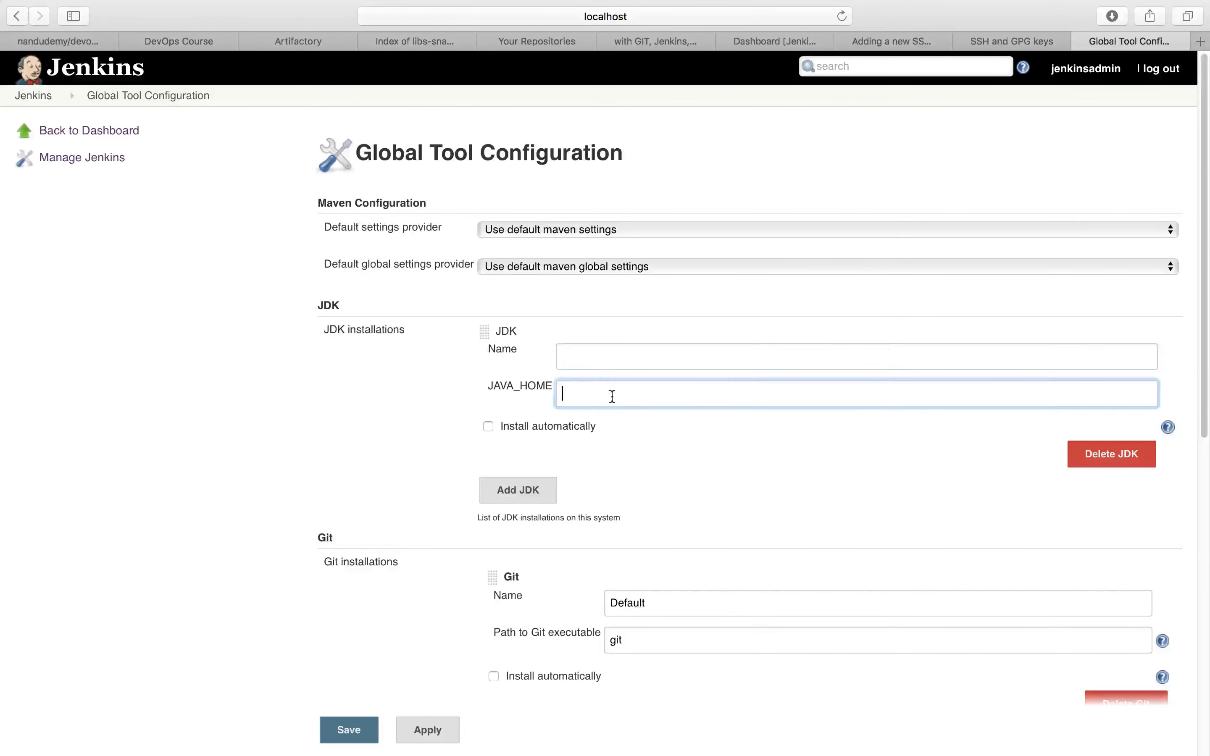
{"action": "key", "text": "super+v"}
Name the new JDK installation JAVA.
{"action": "left_click", "coordinate": [620, 358]}
{"action": "type", "text": "JAVA"}
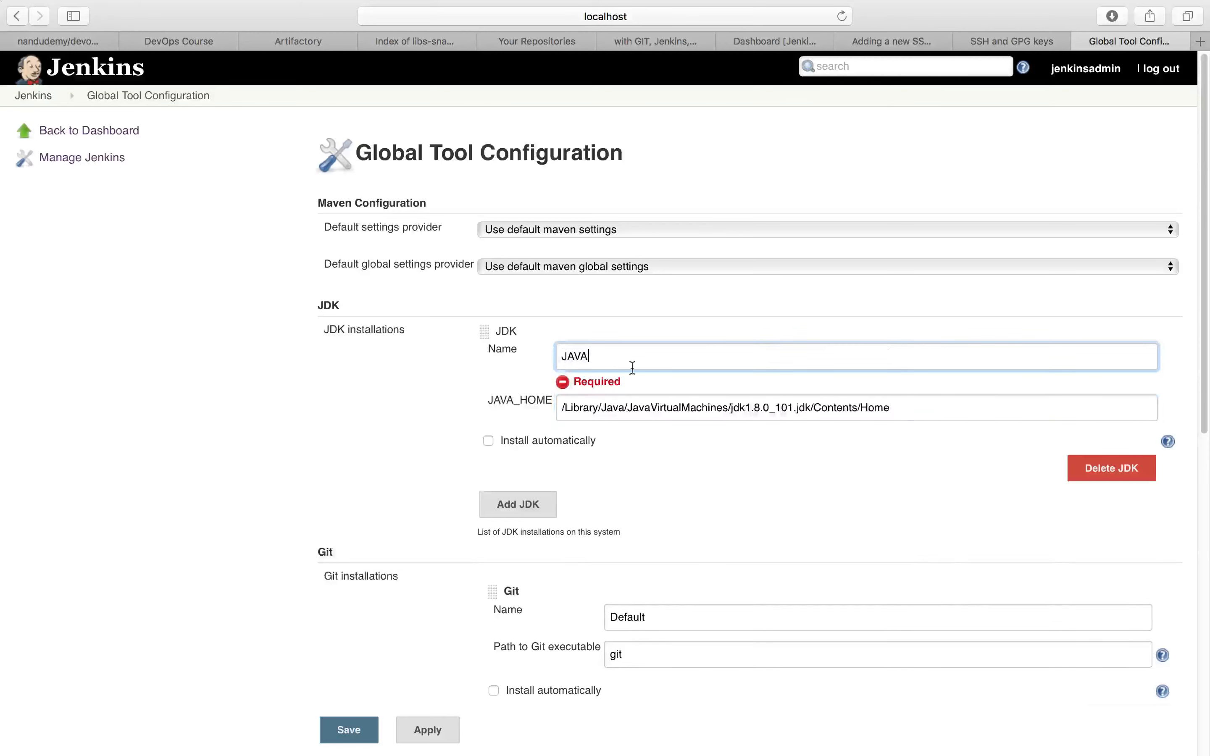
{"action": "left_click", "coordinate": [711, 457]}
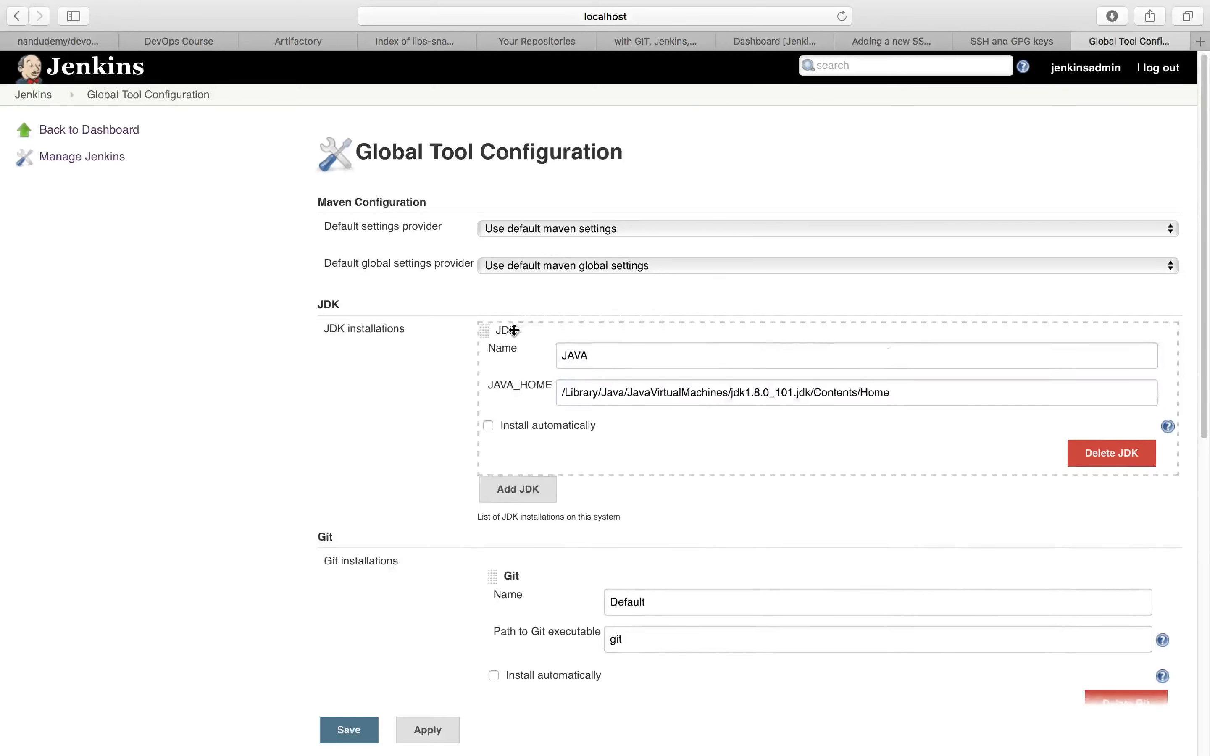
Try "Global settings file on filesystem" as the default global settings provider and restore "Use default maven global settings".
{"action": "scroll", "coordinate": [520, 330], "scroll_direction": "down", "scroll_amount": 3}
{"action": "left_click", "coordinate": [634, 195]}
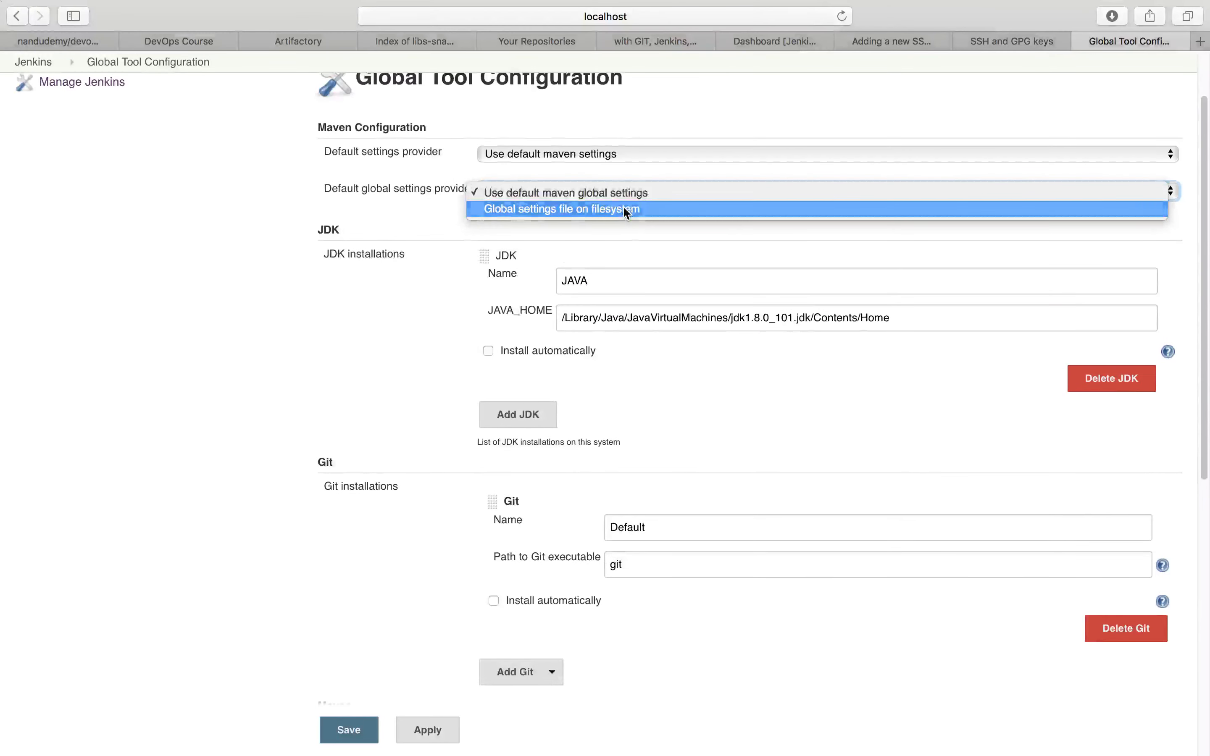
{"action": "left_click", "coordinate": [636, 209]}
{"action": "left_click", "coordinate": [650, 193]}
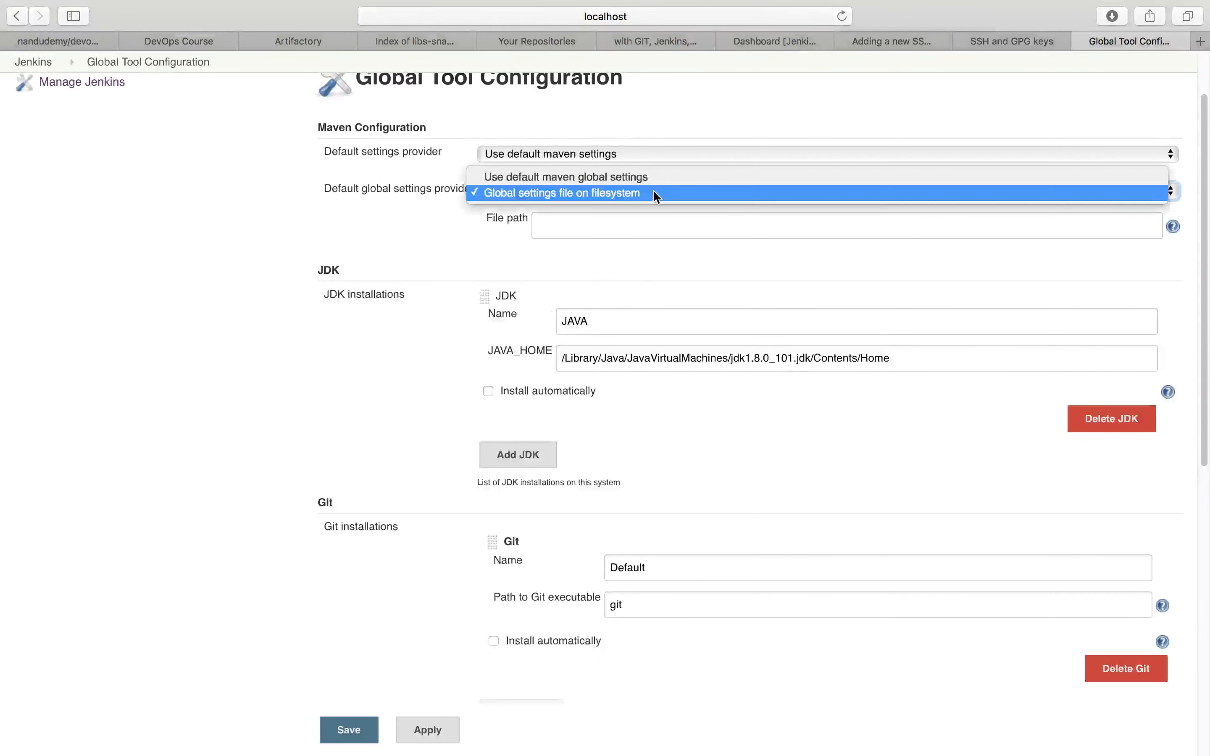
{"action": "left_click", "coordinate": [632, 176]}
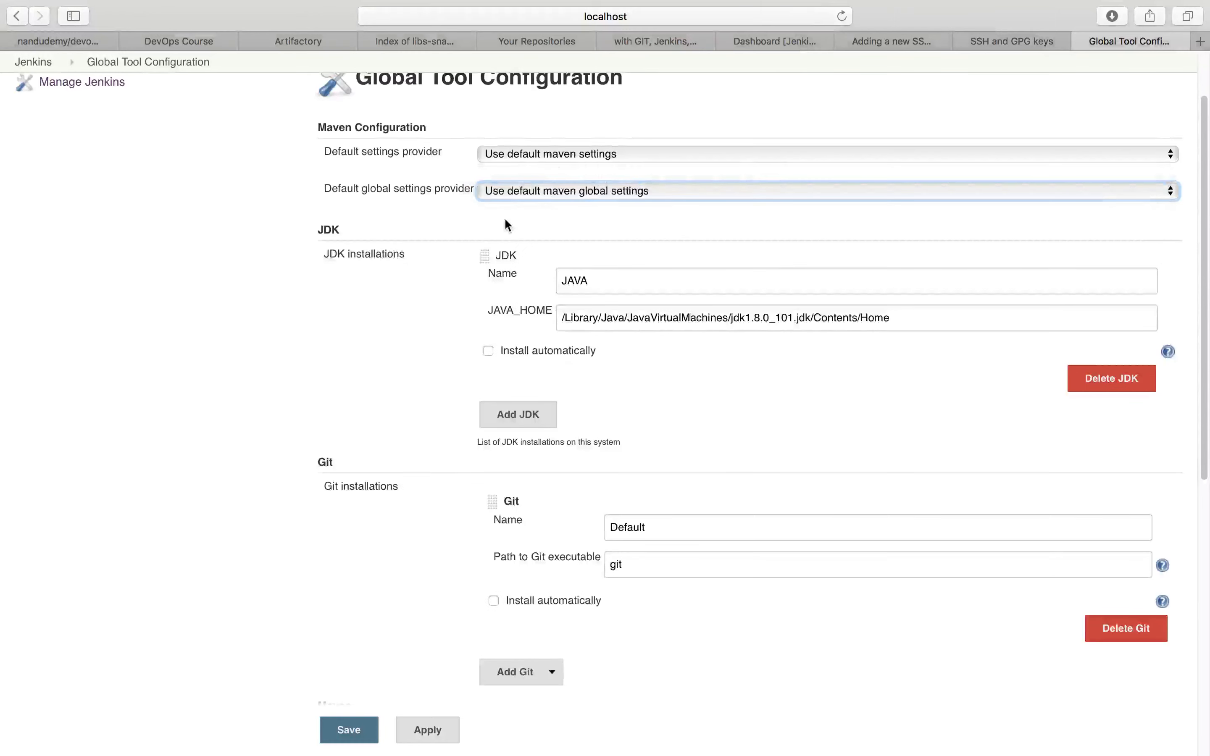
Switch from the Maven installation settings to the terminal and return to the home directory with cd.
{"action": "scroll", "coordinate": [505, 220], "scroll_direction": "down", "scroll_amount": 5}
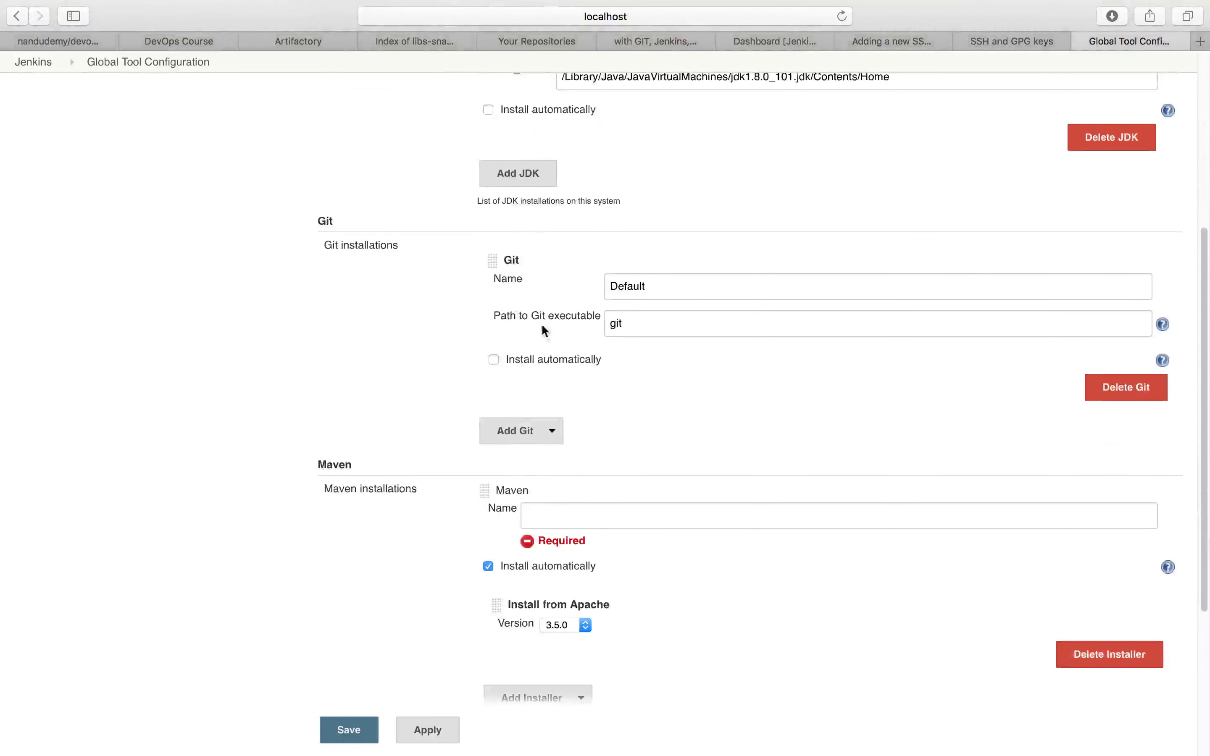
{"action": "scroll", "coordinate": [572, 354], "scroll_direction": "down", "scroll_amount": 4}
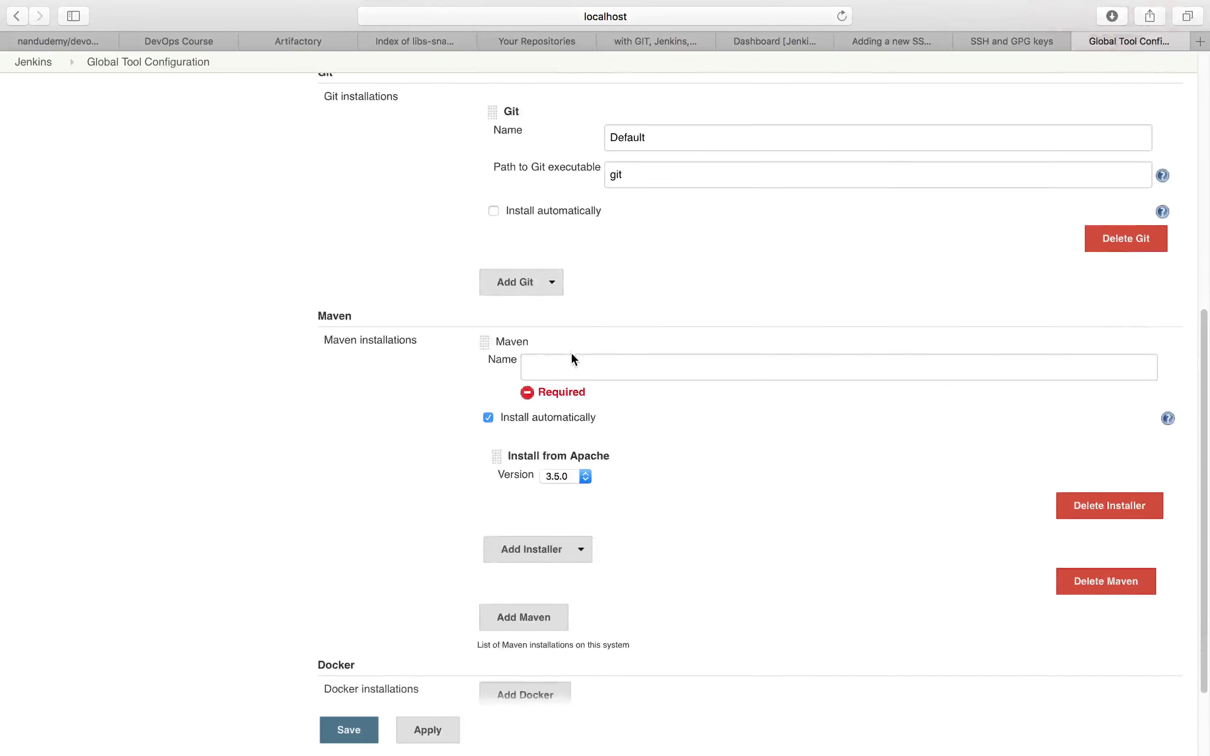
{"action": "key", "text": "ctrl+Right"}
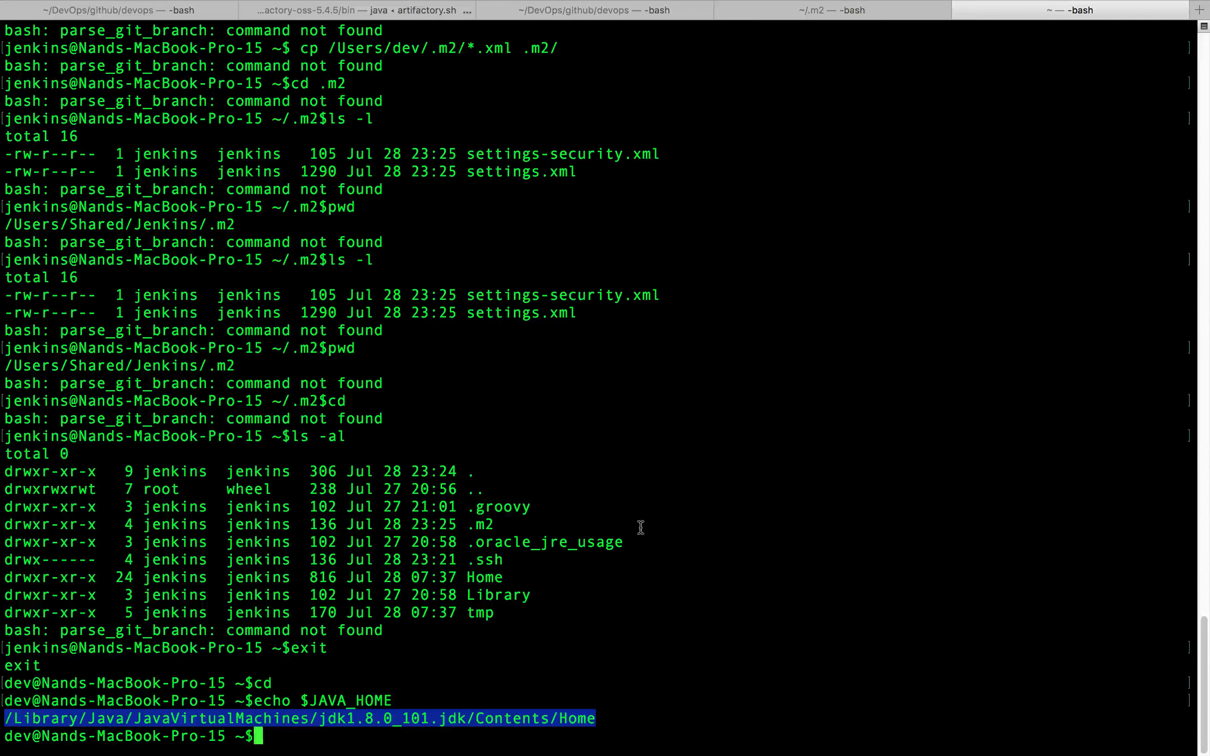
{"action": "type", "text": "cd"}
{"action": "key", "text": "BackSpace"}
{"action": "key", "text": "BackSpace"}
{"action": "type", "text": "cd"}
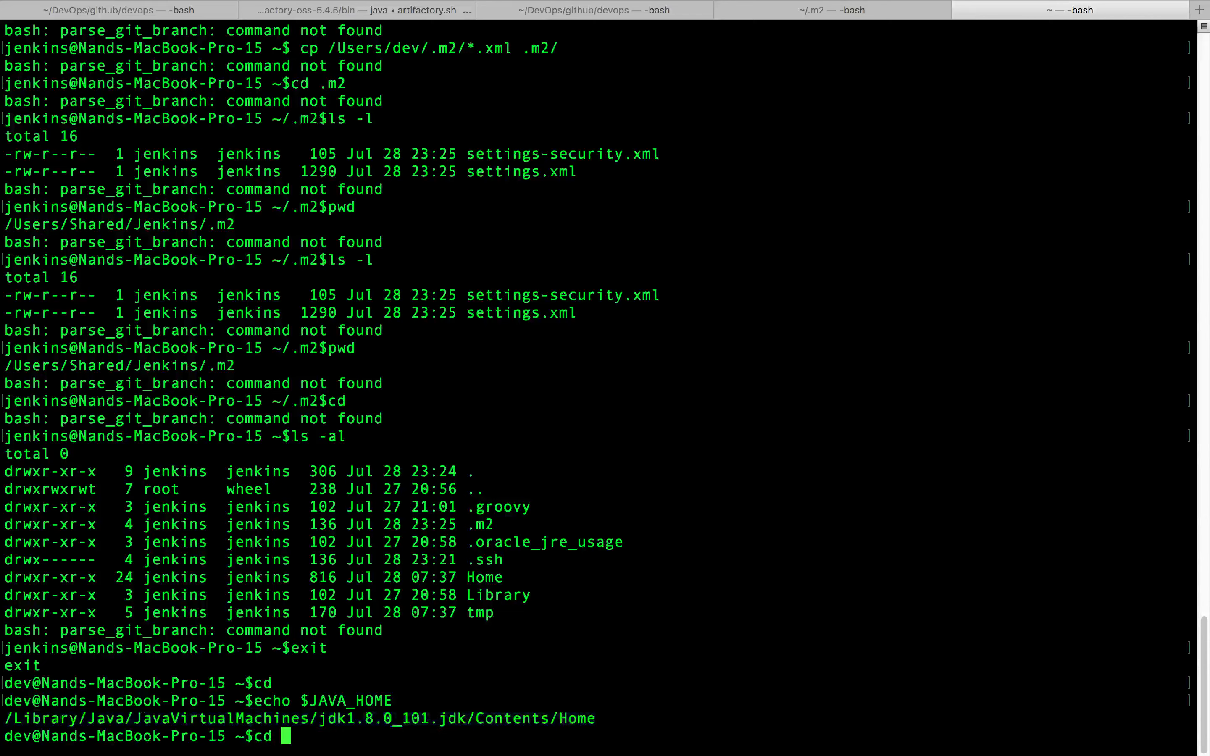
{"action": "key", "text": "ctrl+Left"}
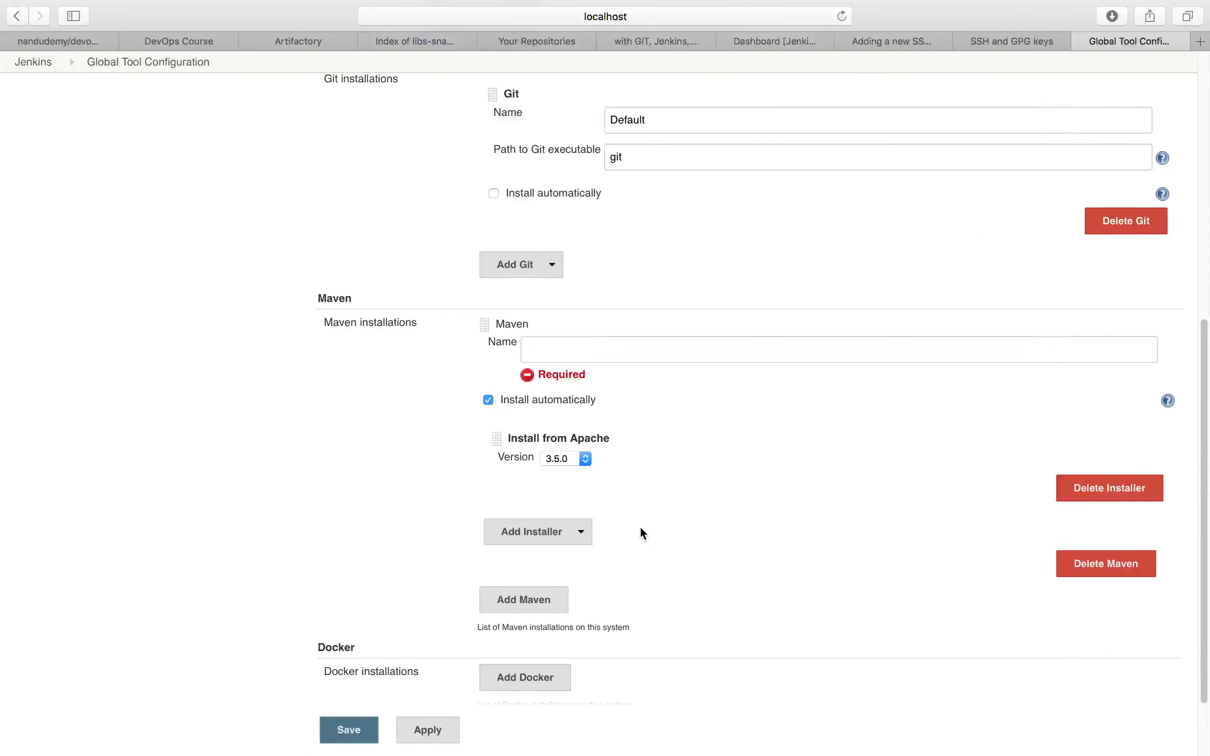
{"action": "key", "text": "ctrl+Right"}
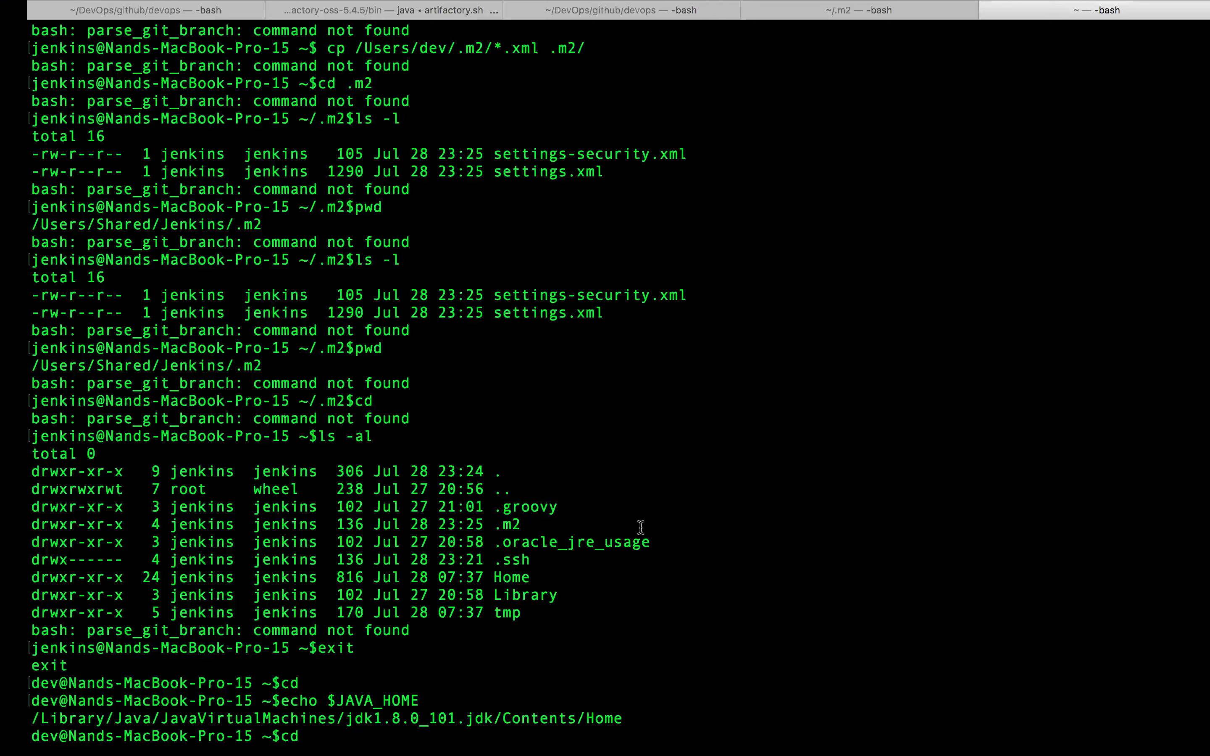
{"action": "key", "text": "Return"}
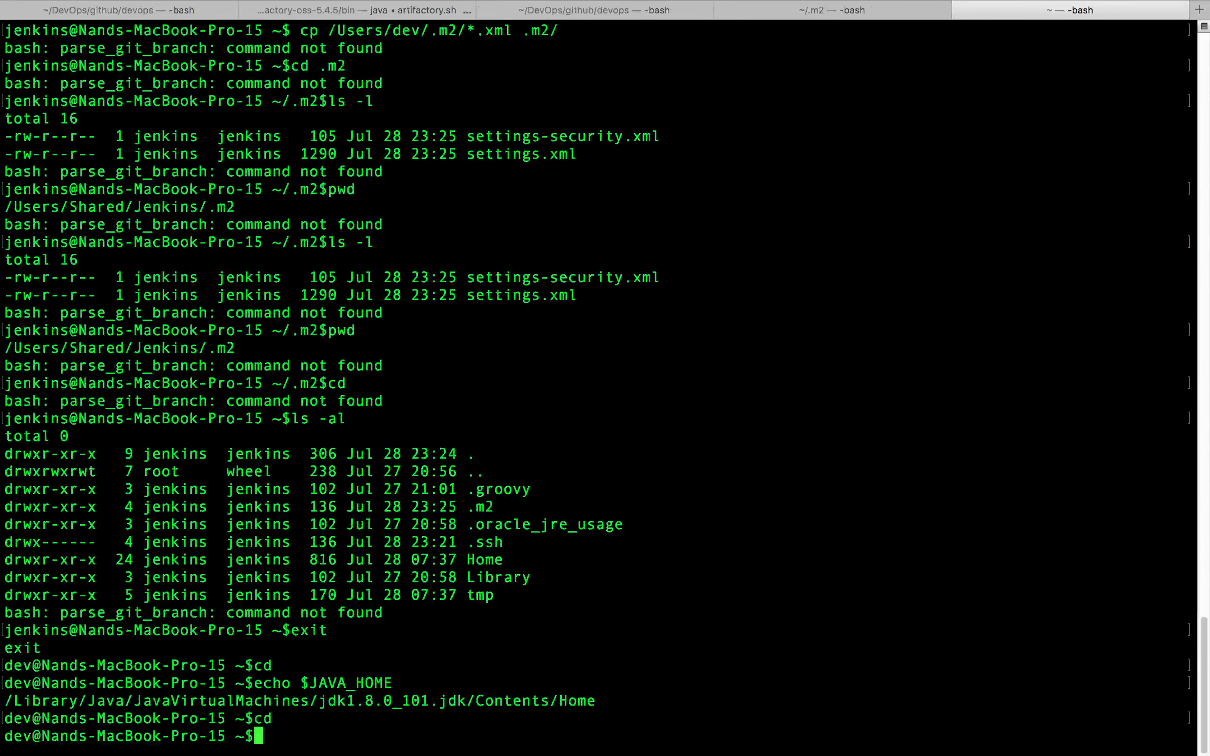
Change into the DevOps directory and list its contents in long format with ls -l.
{"action": "type", "text": "cd DevOps"}
{"action": "key", "text": "Return"}
{"action": "type", "text": "ls -l"}
{"action": "key", "text": "Return"}
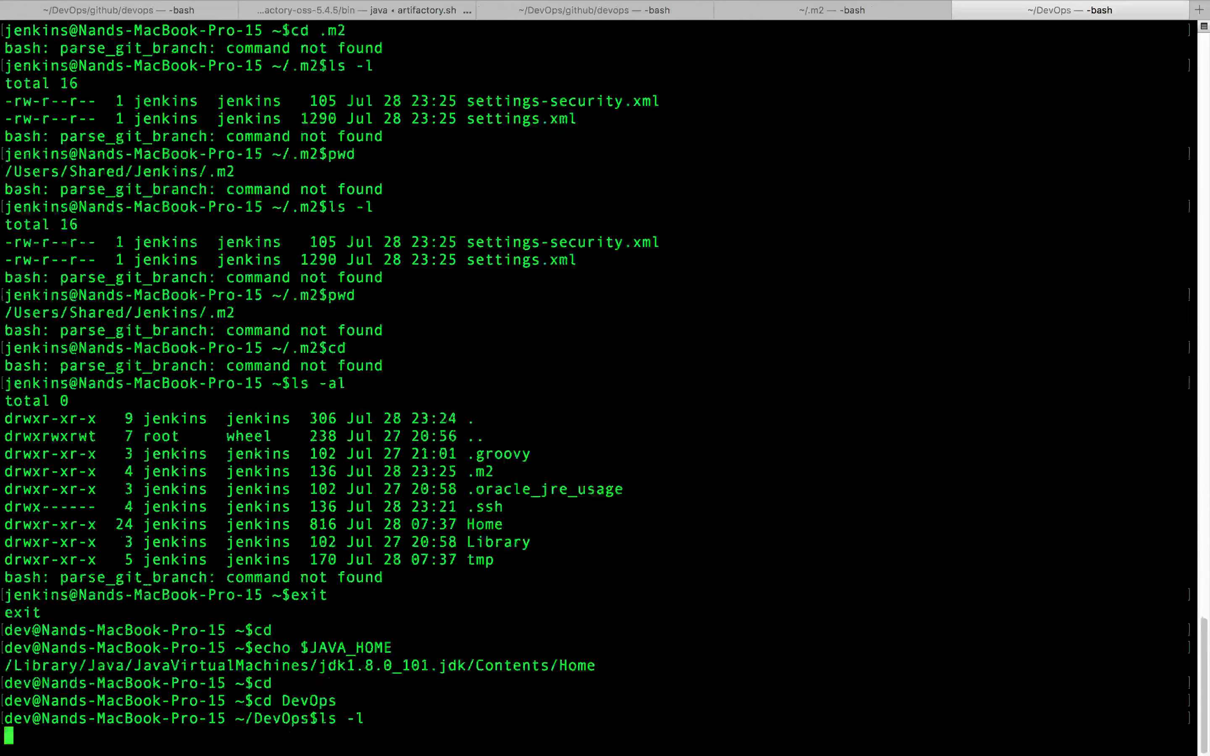
Change into the apache-maven-3.5.0 directory, print its full path with pwd and copy that path.
{"action": "type", "text": "cd apa"}
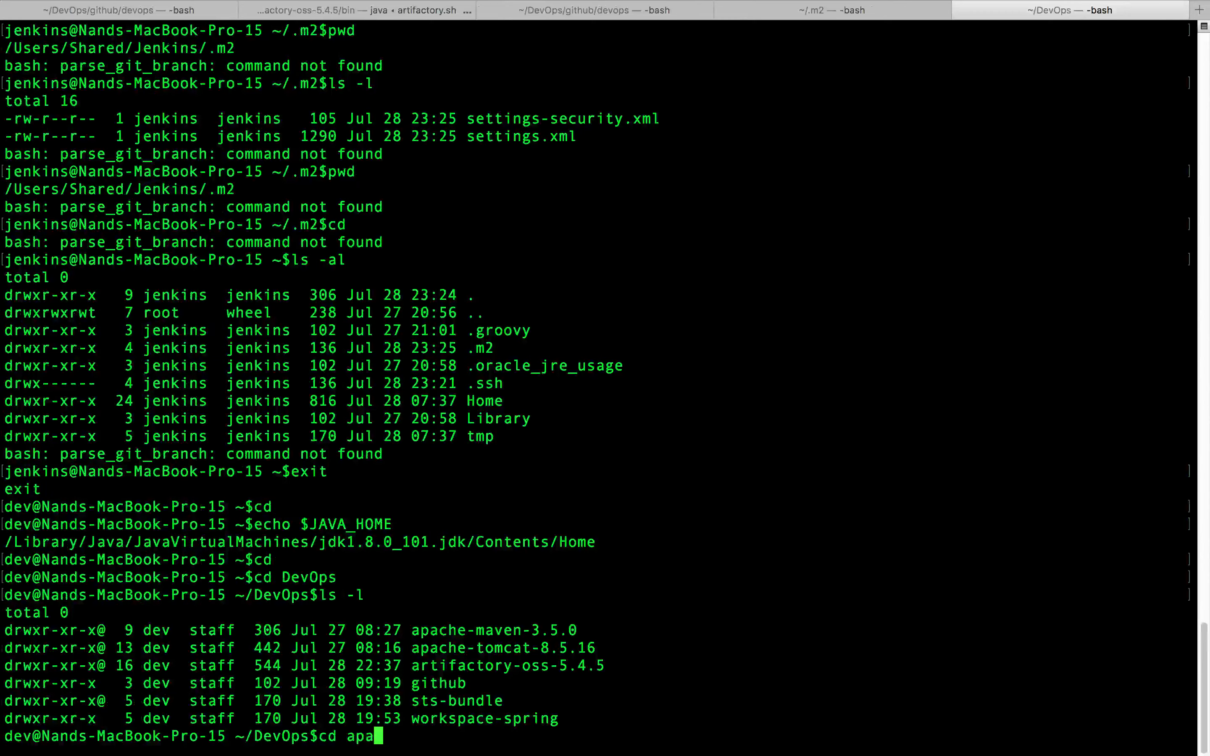
{"action": "key", "text": "Tab"}
{"action": "type", "text": "m"}
{"action": "key", "text": "Tab"}
{"action": "key", "text": "Return"}
{"action": "type", "text": "pwd"}
{"action": "key", "text": "Return"}
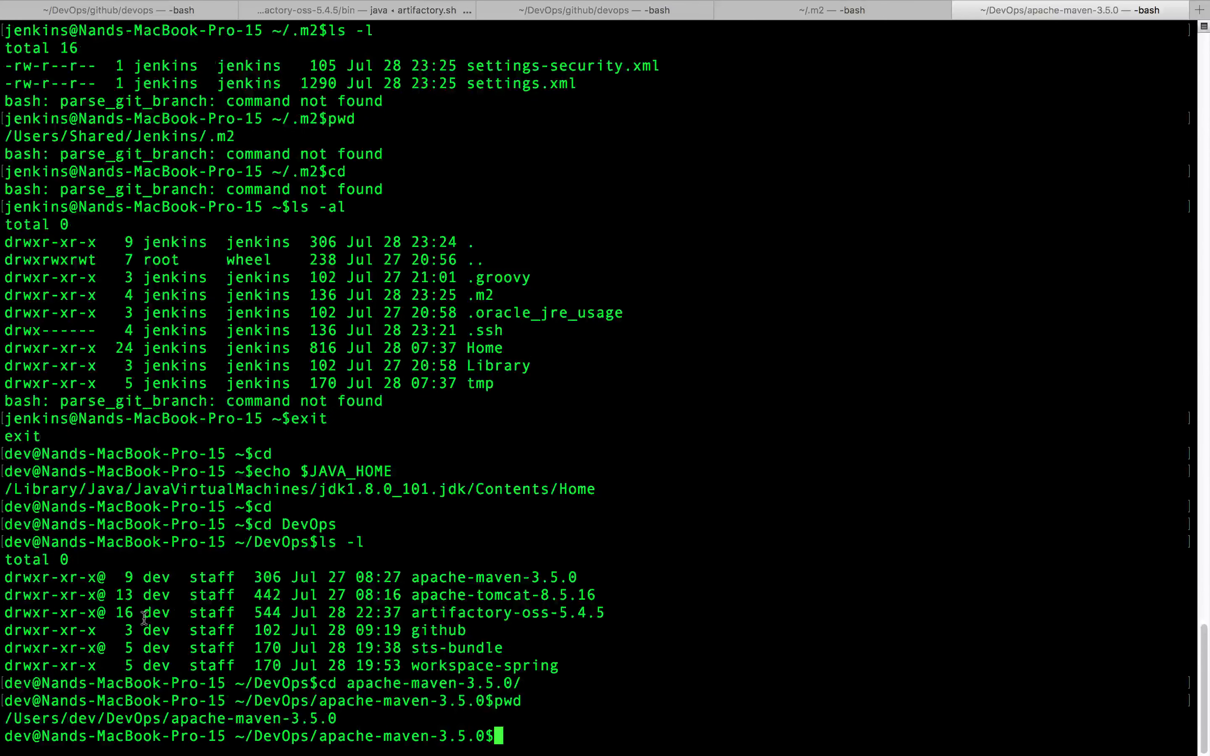
{"action": "left_click_drag", "start_coordinate": [5, 720], "coordinate": [344, 720]}
{"action": "key", "text": "super+c"}
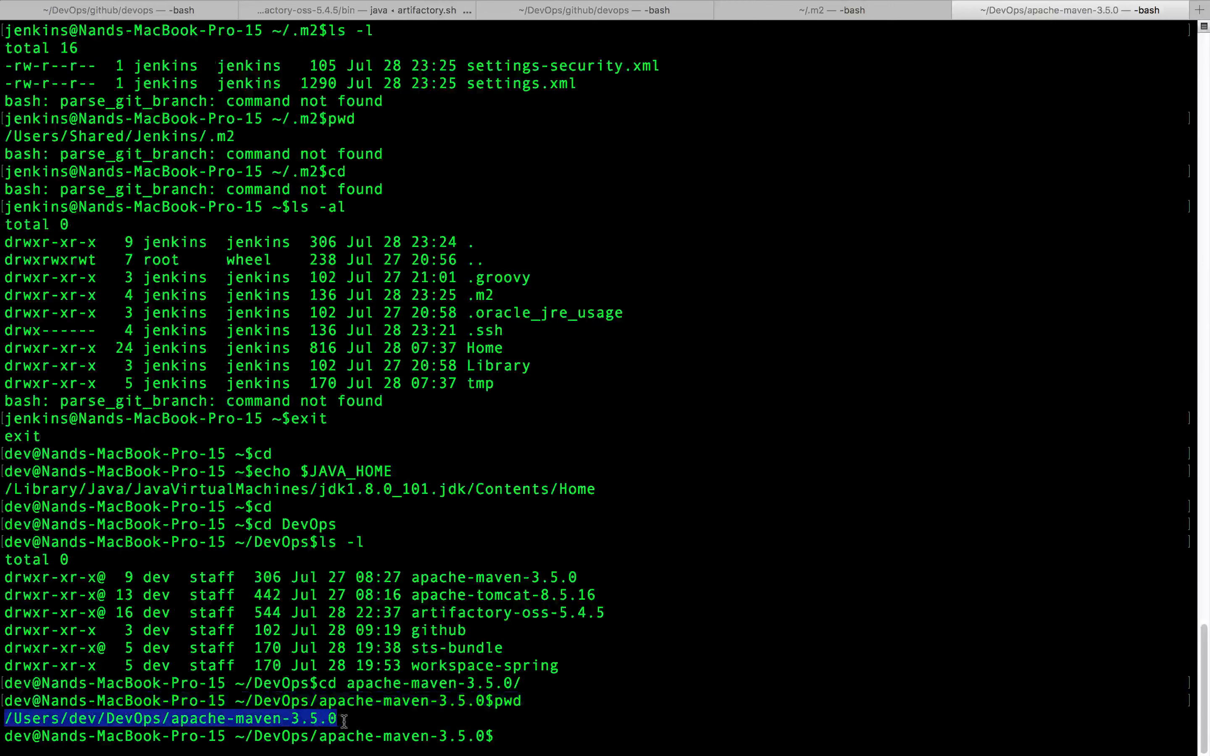
Back in Jenkins, enter the copied path as the Maven name, disable automatic installation and set MAVEN_HOME to /Users/dev/DevOps/apache-maven-3.5.0.
{"action": "key", "text": "super+Tab"}
{"action": "left_click", "coordinate": [621, 357]}
{"action": "key", "text": "super+v"}
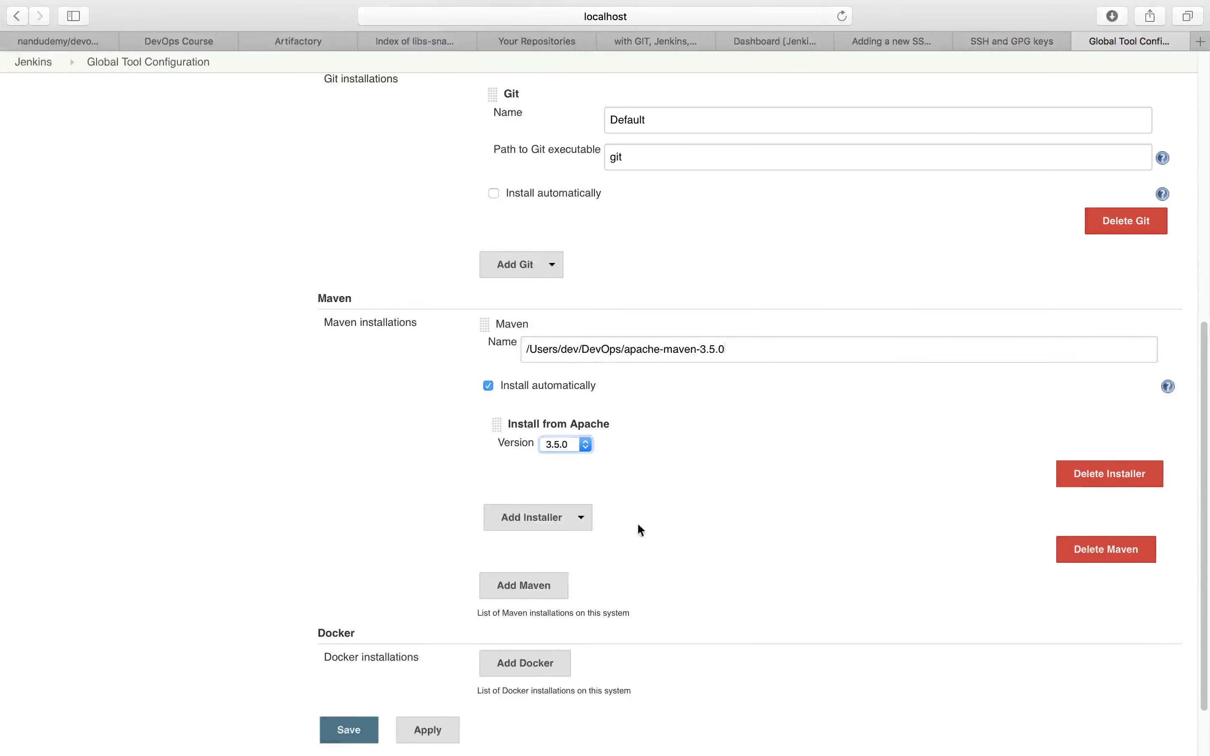
{"action": "left_click", "coordinate": [488, 386]}
{"action": "left_click", "coordinate": [659, 446]}
{"action": "key", "text": "super+v"}
Rename the Maven installation as maven, then apply and save the Global Tool Configuration.
{"action": "left_click", "coordinate": [807, 411]}
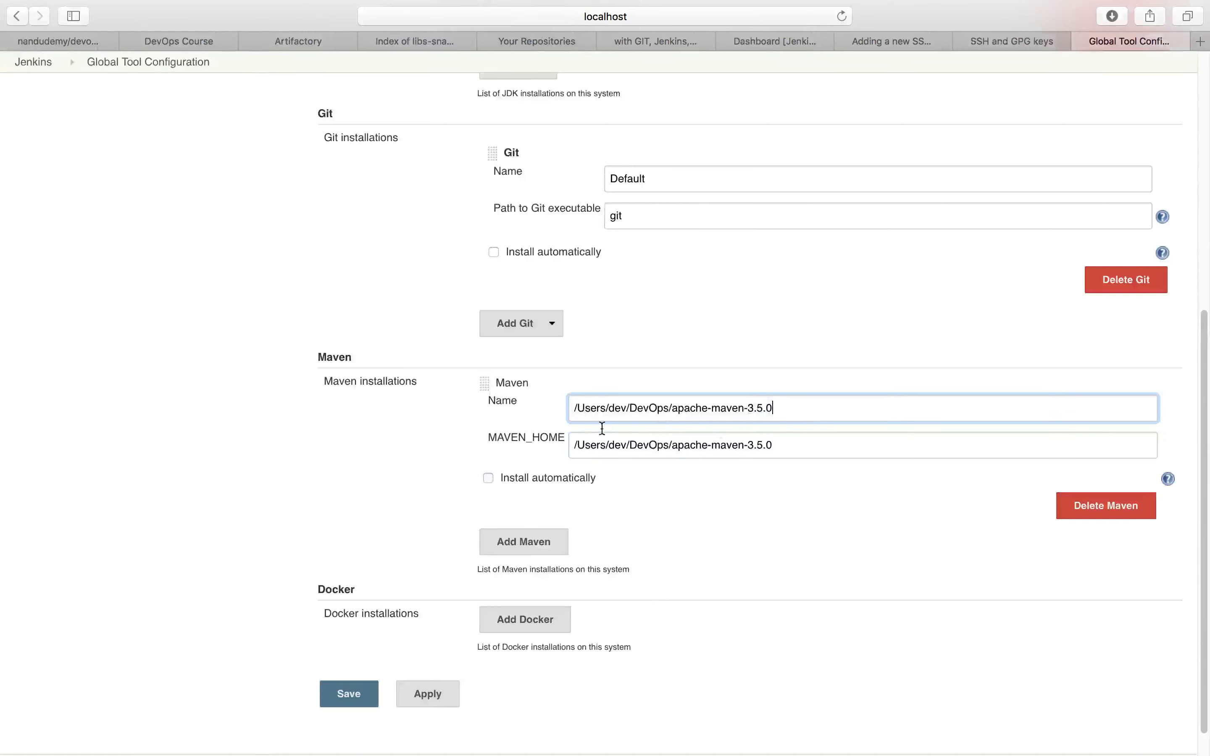
{"action": "key", "text": "super+a"}
{"action": "type", "text": "maven"}
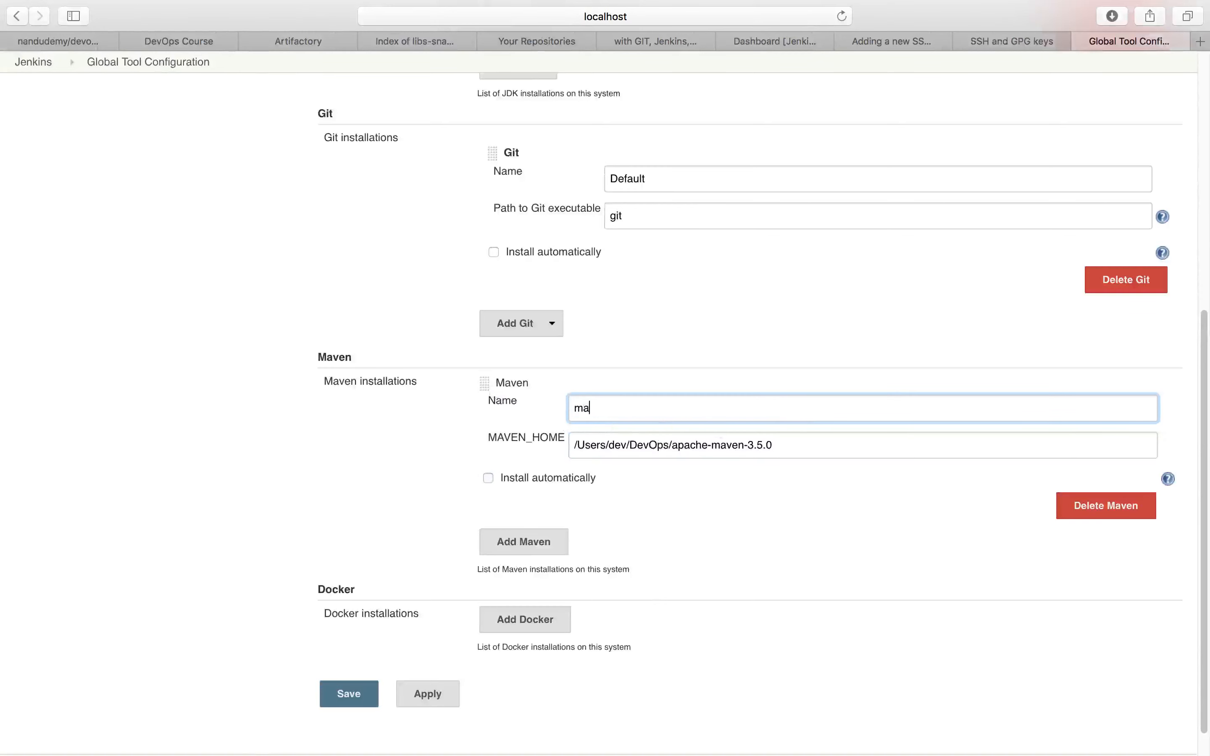
{"action": "left_click", "coordinate": [429, 697]}
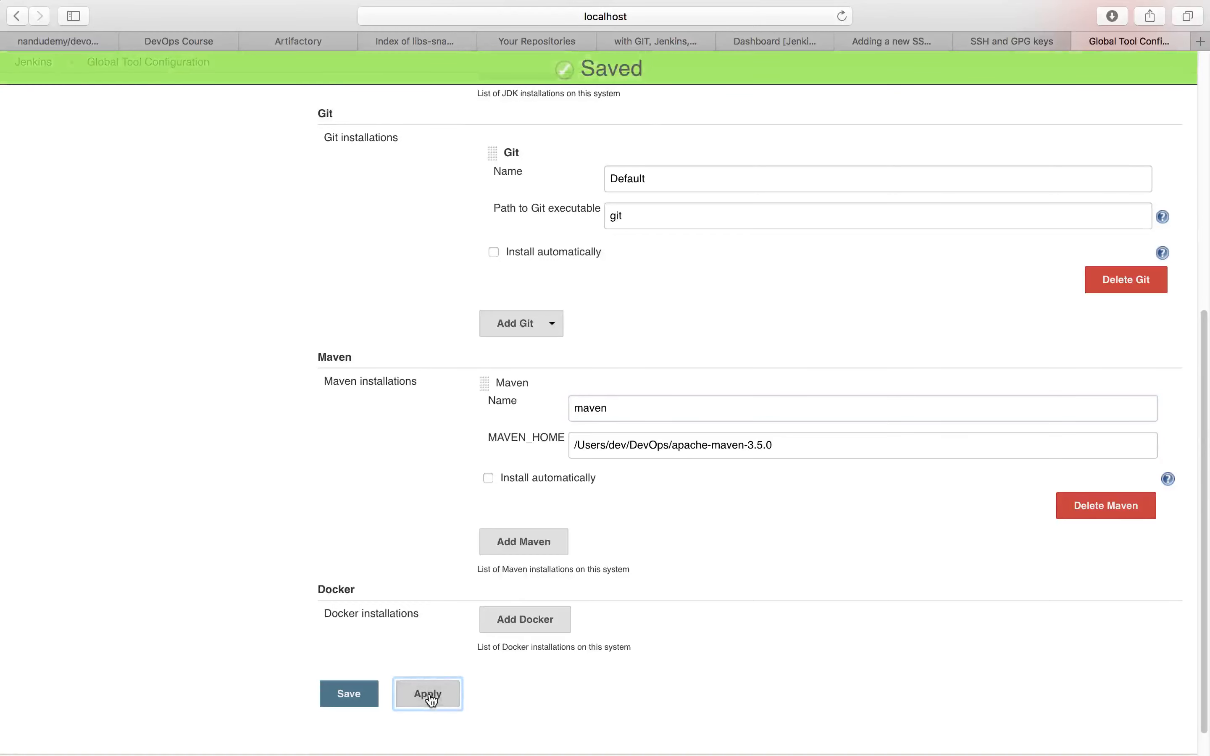
{"action": "left_click", "coordinate": [358, 704]}
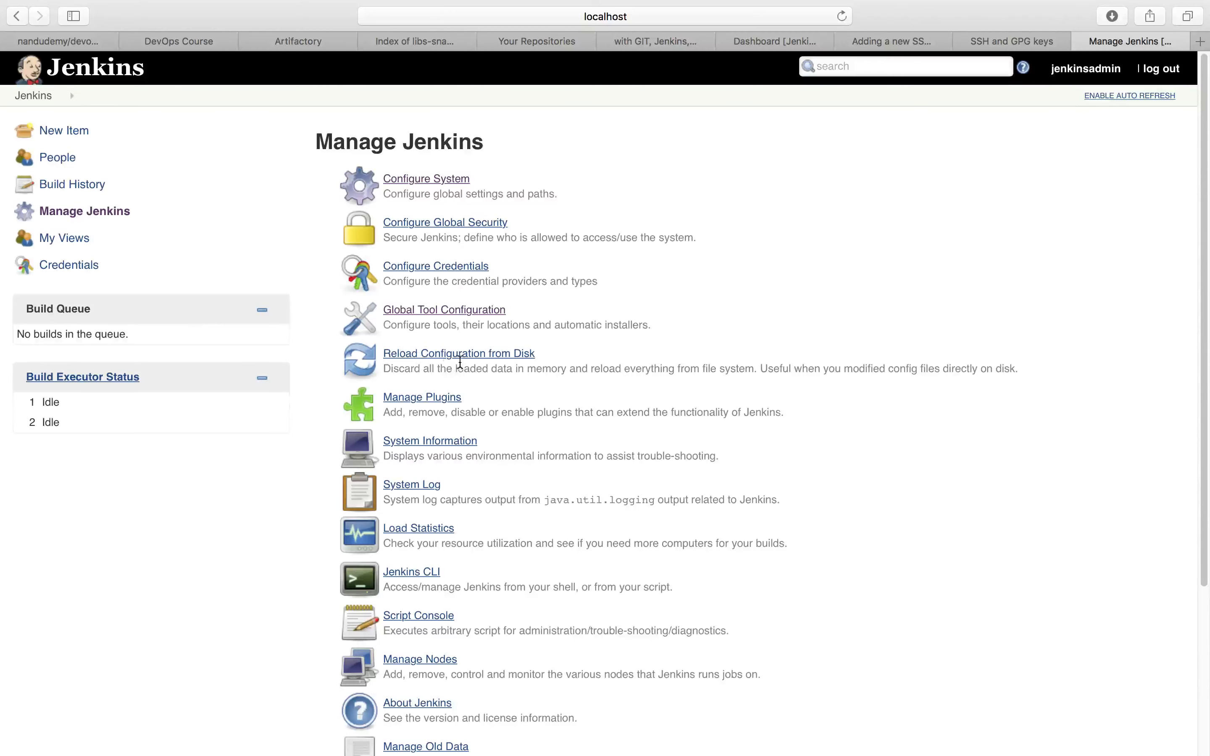
Open the list of available Jenkins plugins and check the course slide for the plugins to install.
{"action": "left_click", "coordinate": [433, 399]}
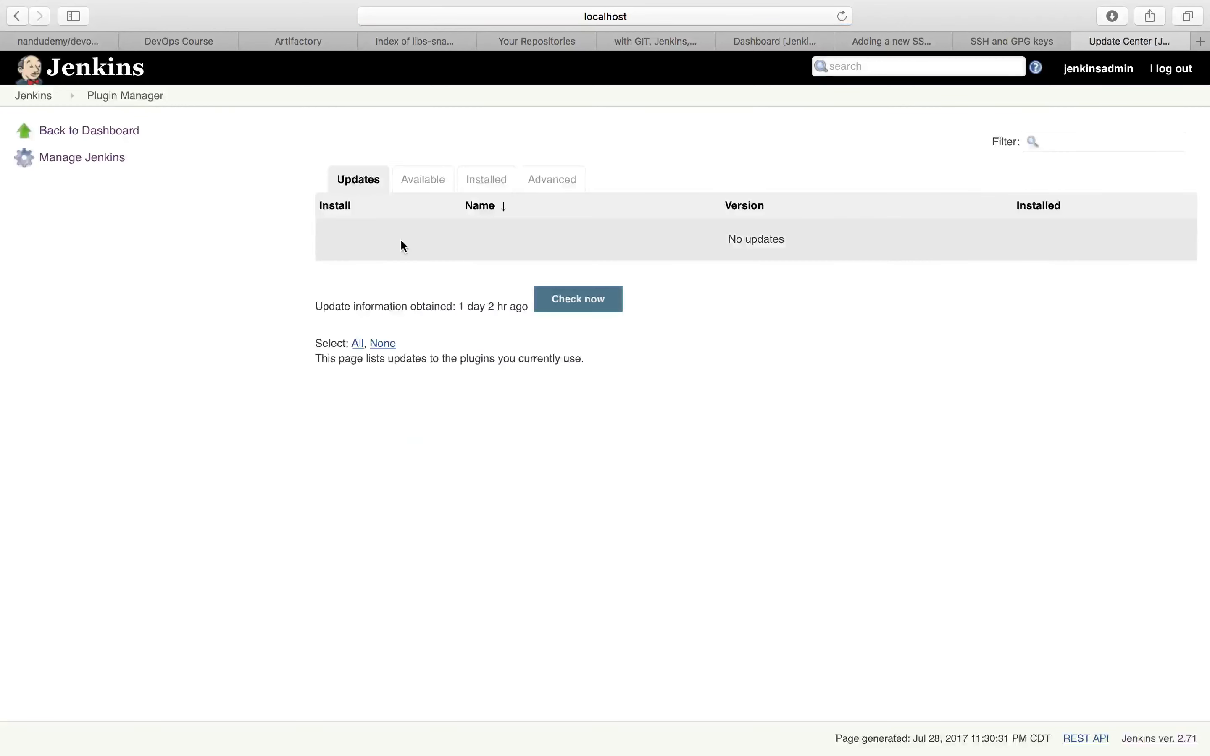
{"action": "left_click", "coordinate": [431, 181]}
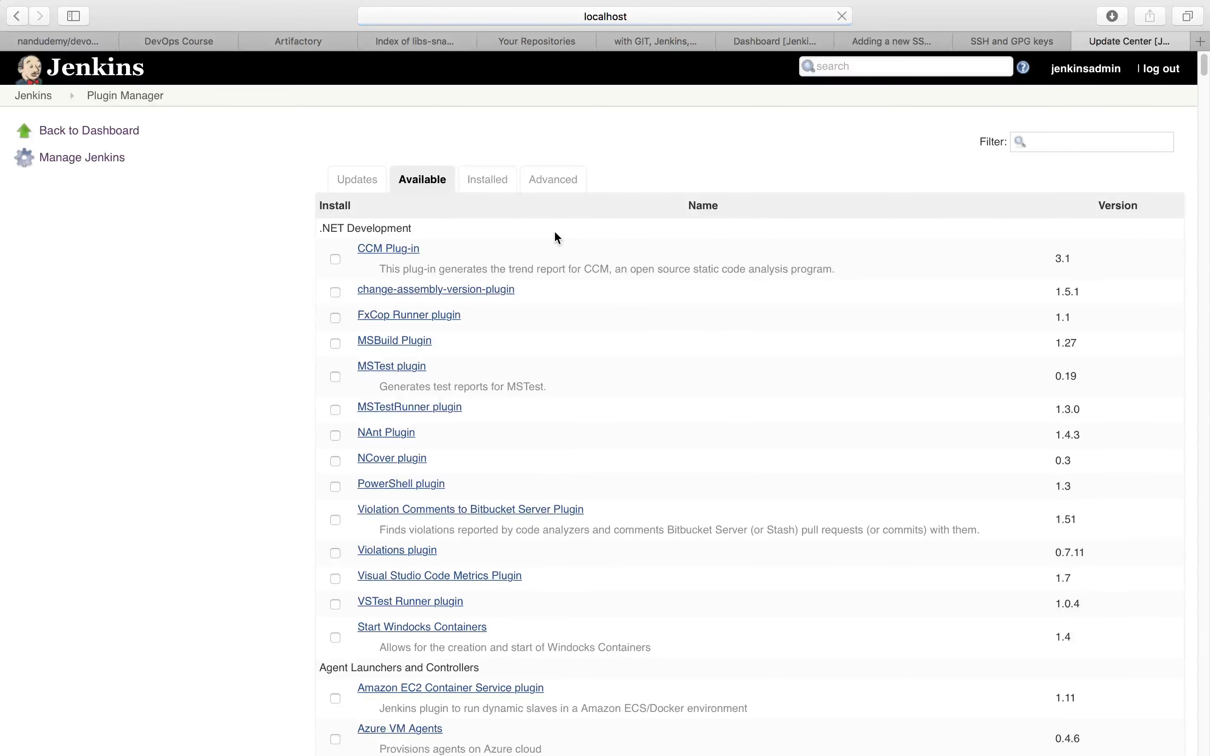
{"action": "key", "text": "super+Tab"}
{"action": "key", "text": "super+Tab"}
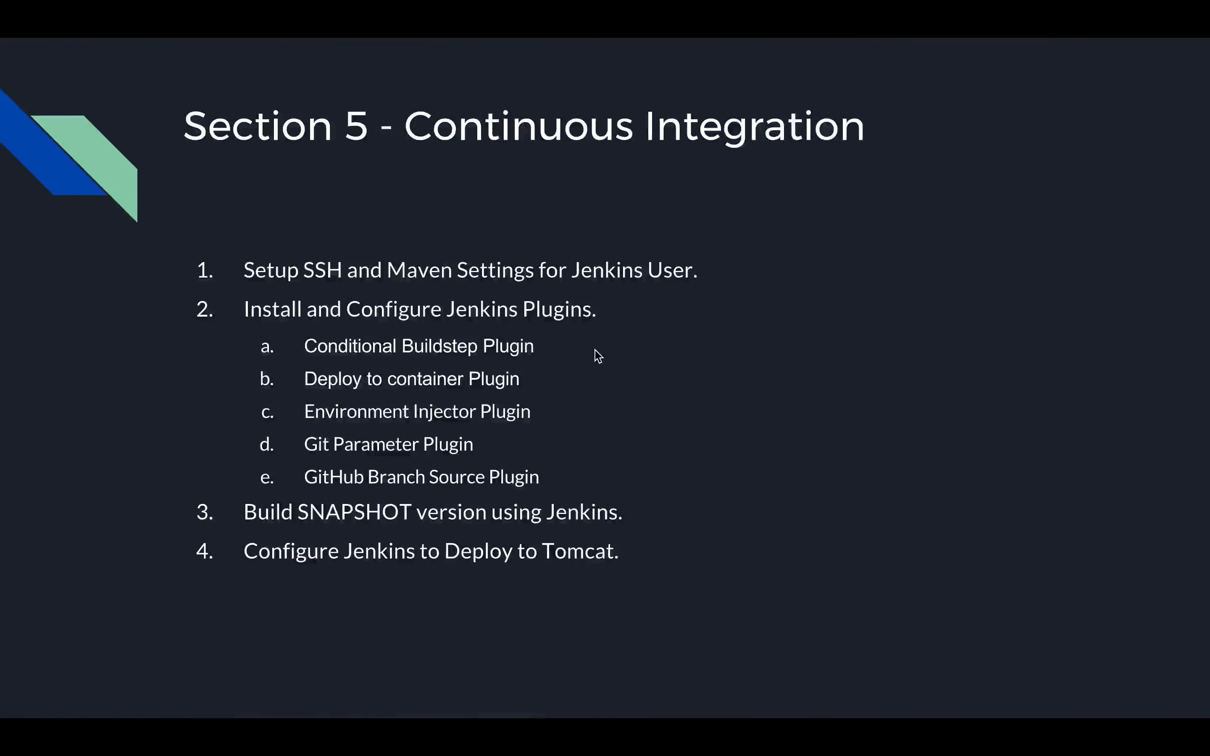
{"action": "key", "text": "super+Tab"}
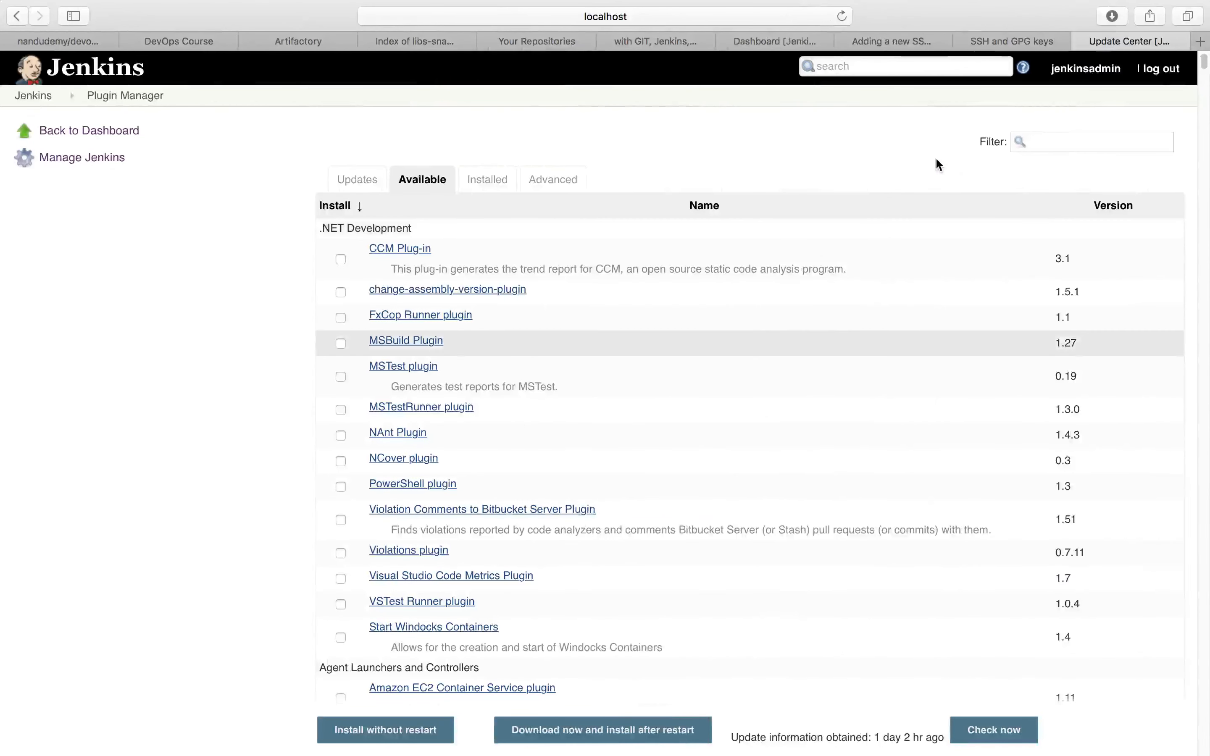
Filter the available plugins for "condit" and mark Conditional BuildStep for installation.
{"action": "left_click", "coordinate": [1074, 143]}
{"action": "type", "text": "condit"}
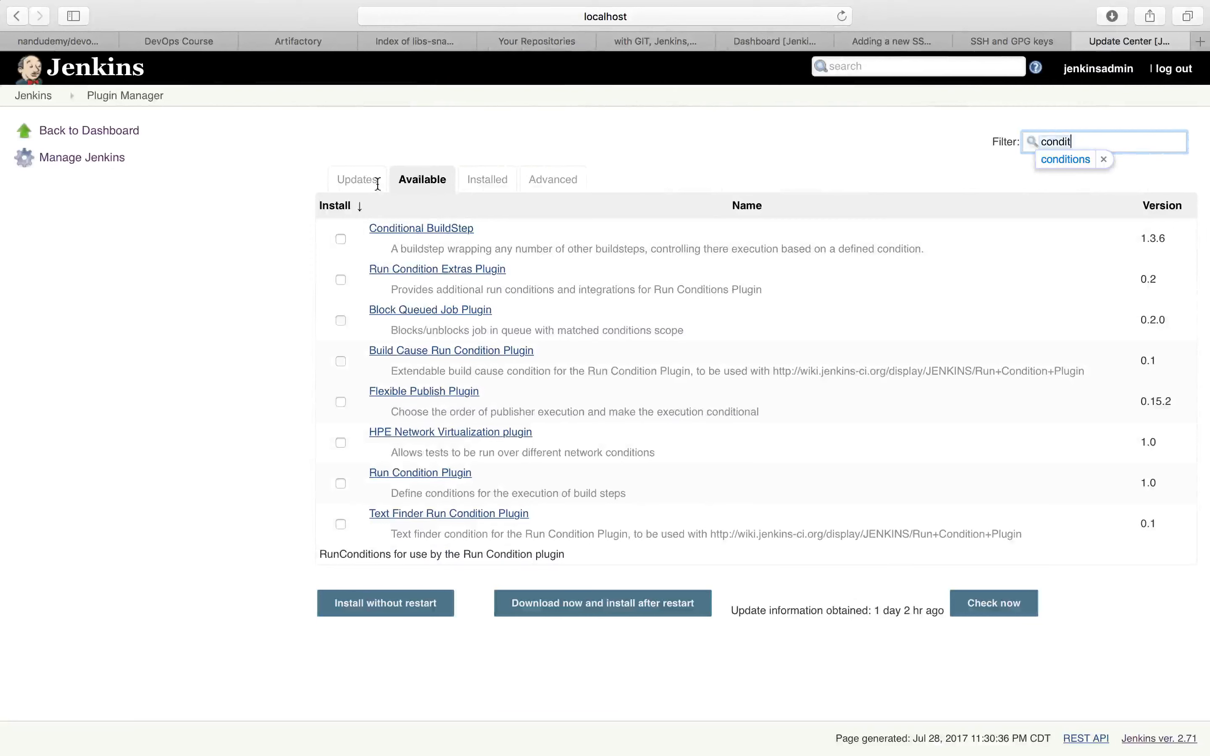
{"action": "left_click", "coordinate": [340, 239]}
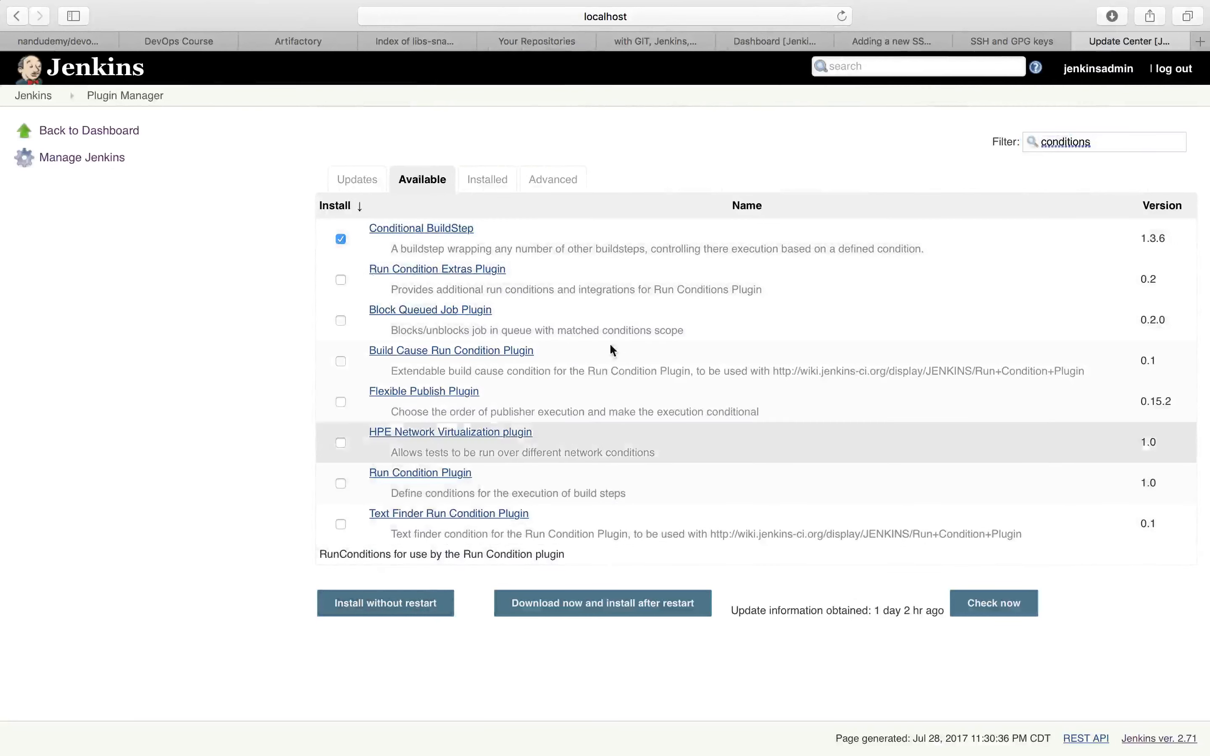
Filter for "deploy to c", mark Deploy to container Plugin and install the marked plugins without a restart.
{"action": "double_click", "coordinate": [1114, 148]}
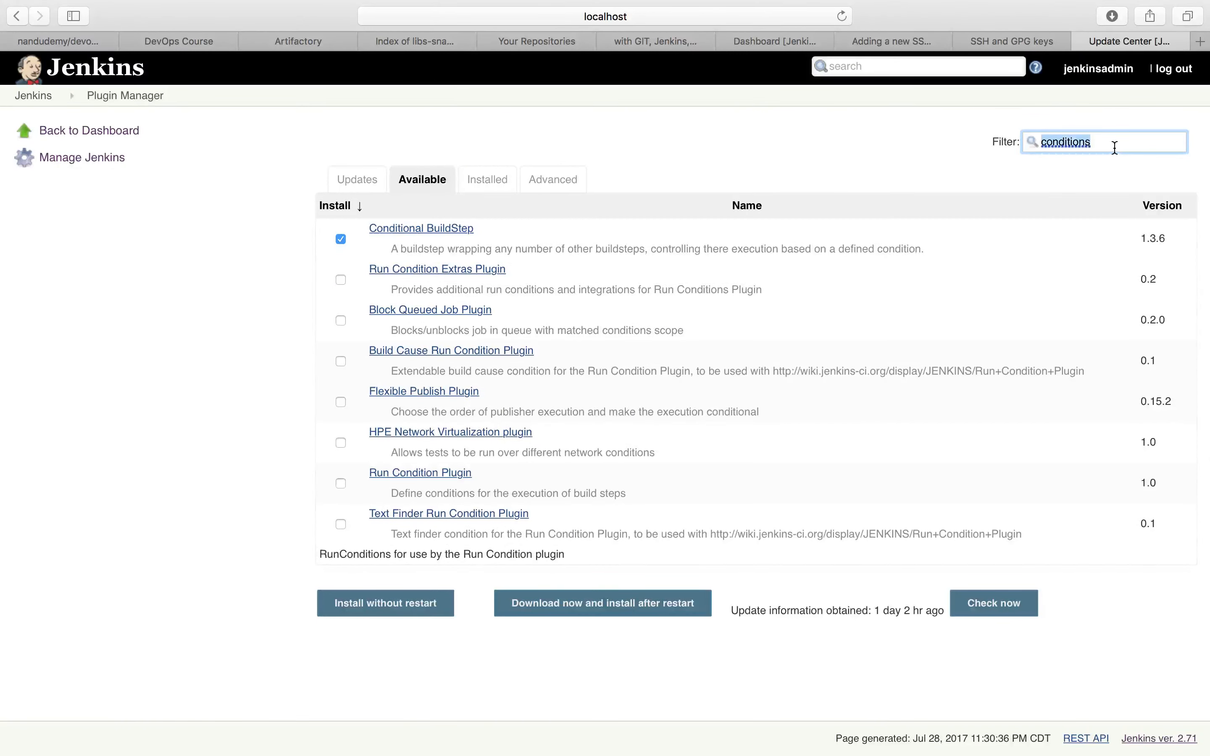
{"action": "type", "text": "deplo"}
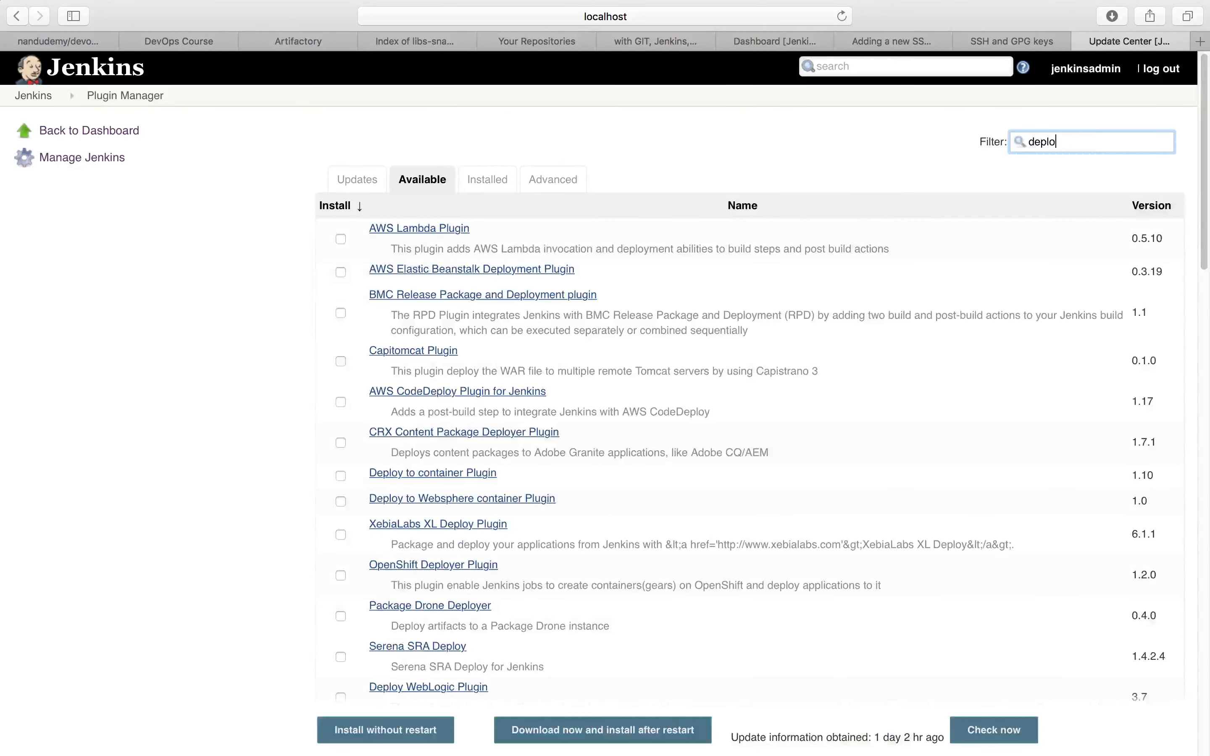
{"action": "type", "text": "y to c"}
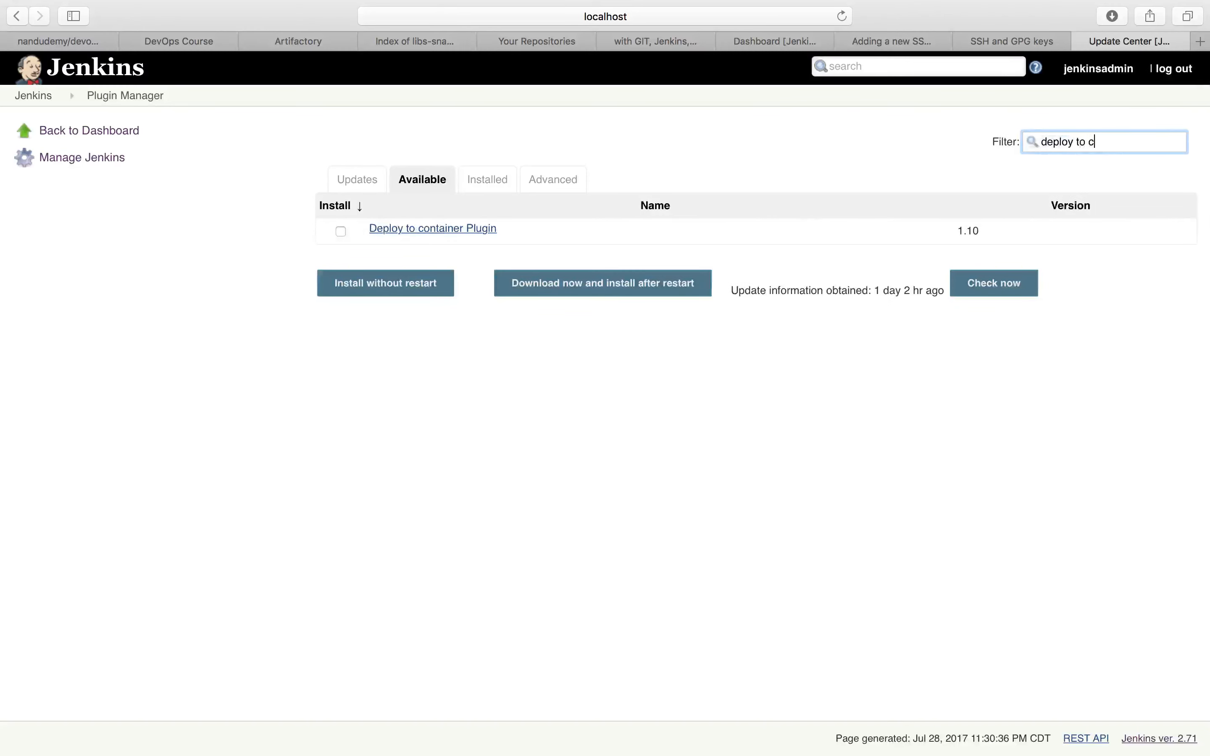
{"action": "left_click", "coordinate": [340, 233]}
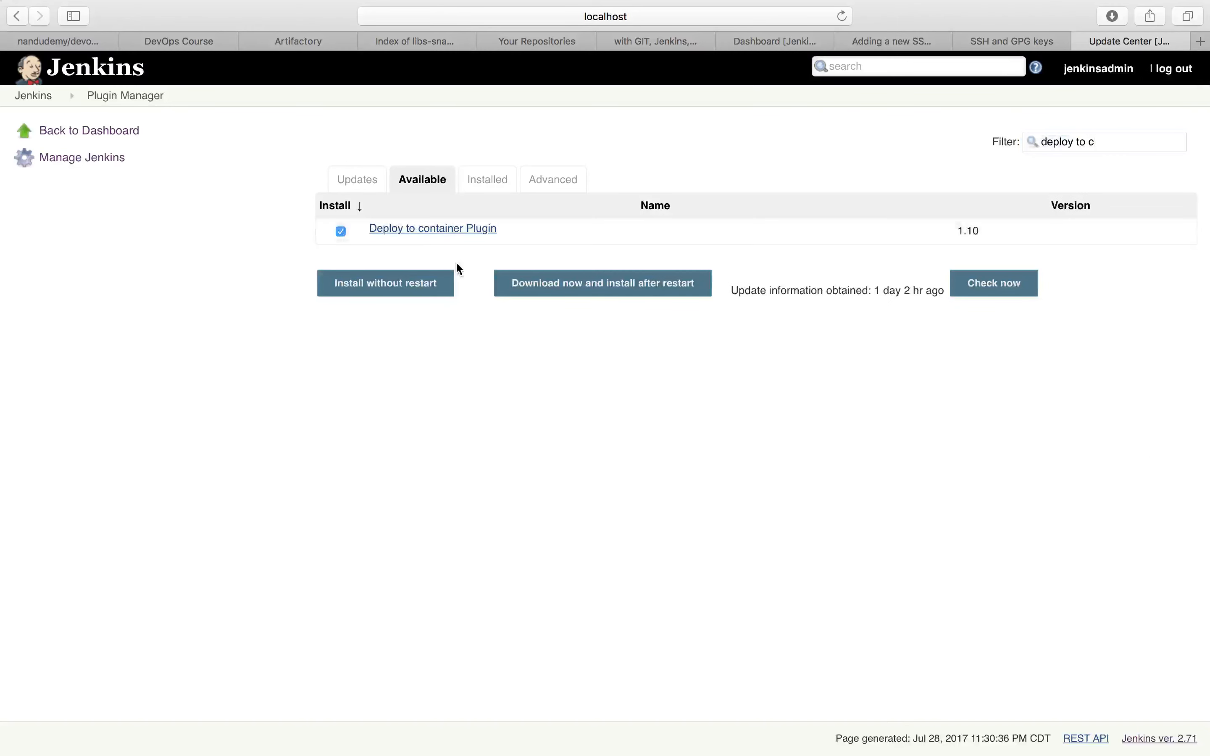
{"action": "left_click", "coordinate": [420, 291]}
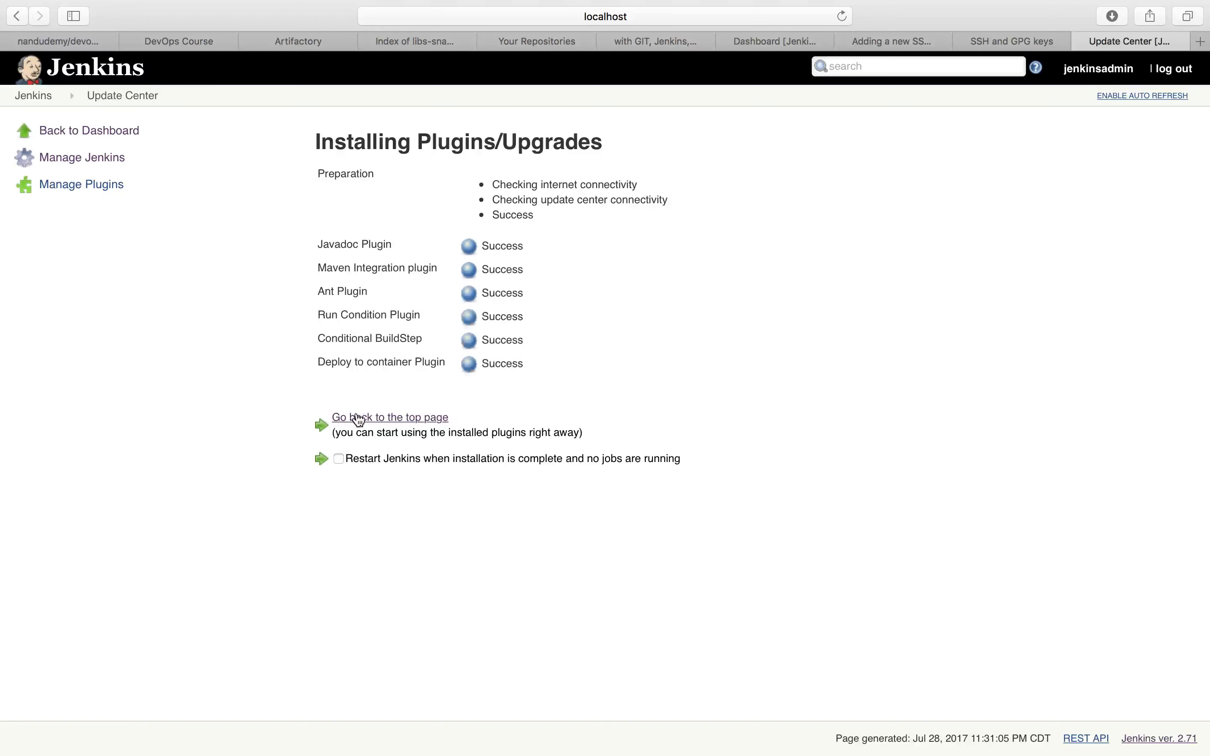
Reopen the available plugins, filter for "Environment In" and install Environment Injector Plugin without a restart.
{"action": "left_click", "coordinate": [93, 161]}
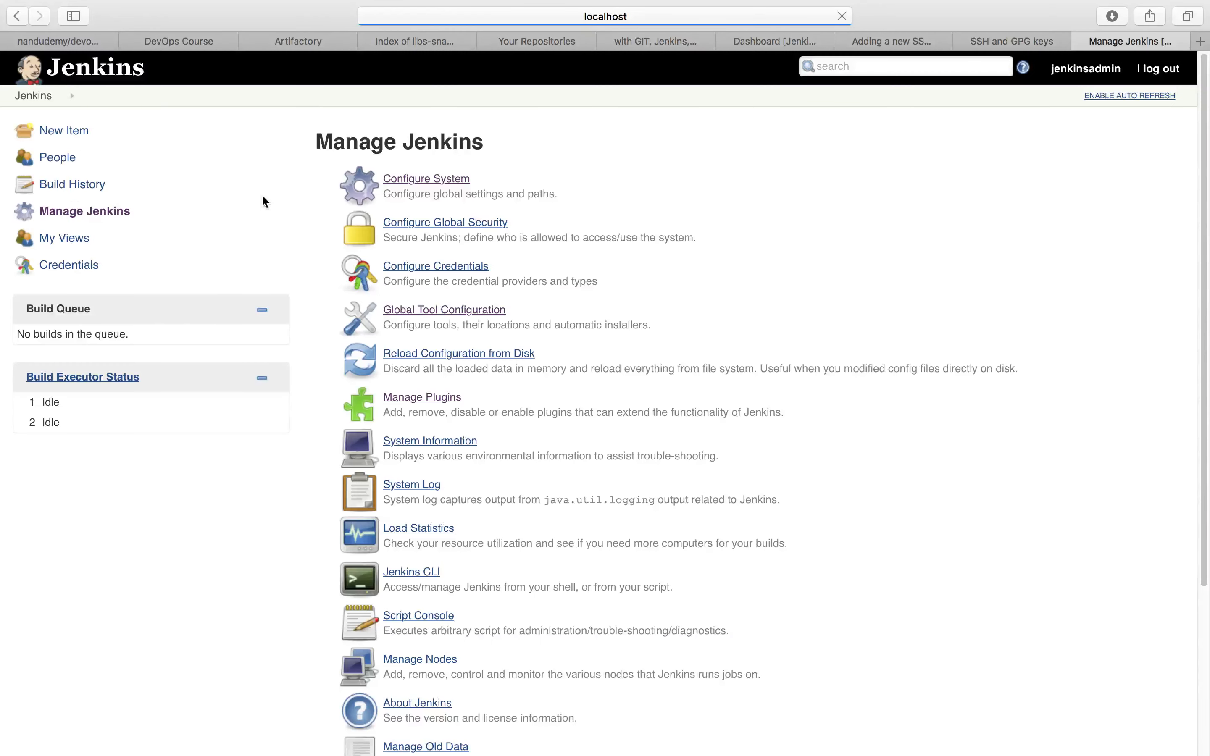
{"action": "left_click", "coordinate": [429, 403]}
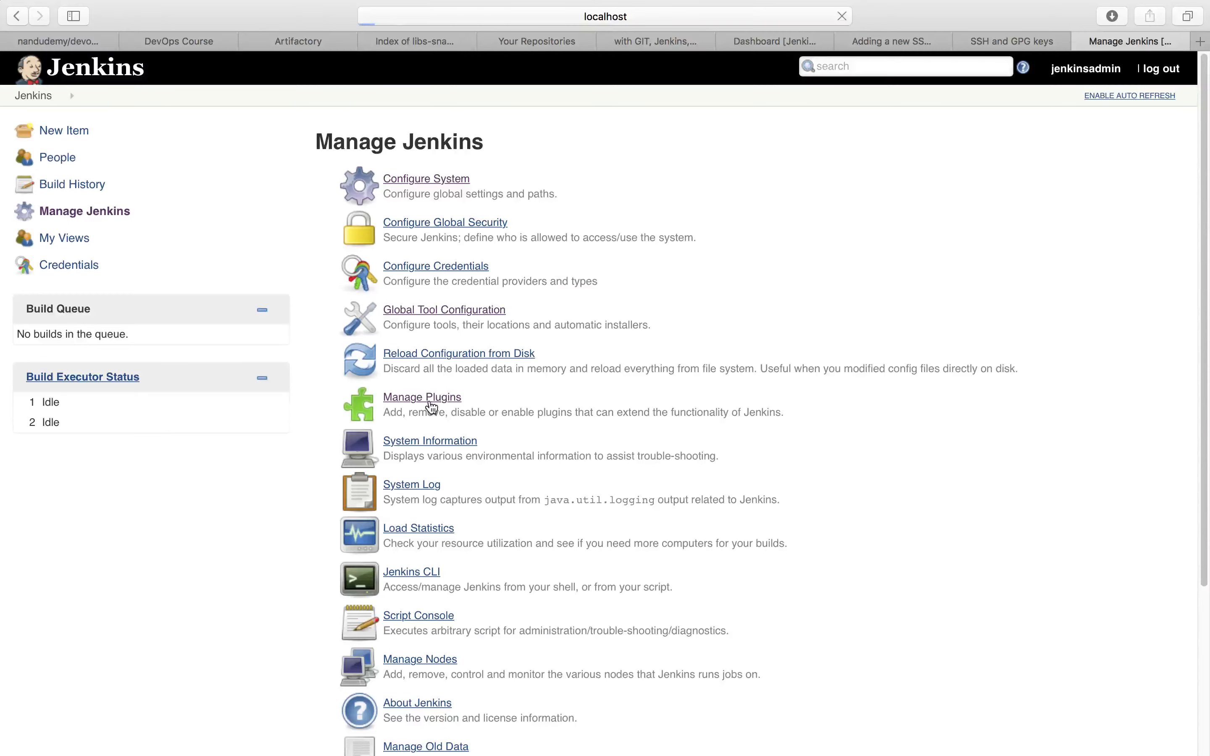
{"action": "left_click", "coordinate": [415, 185]}
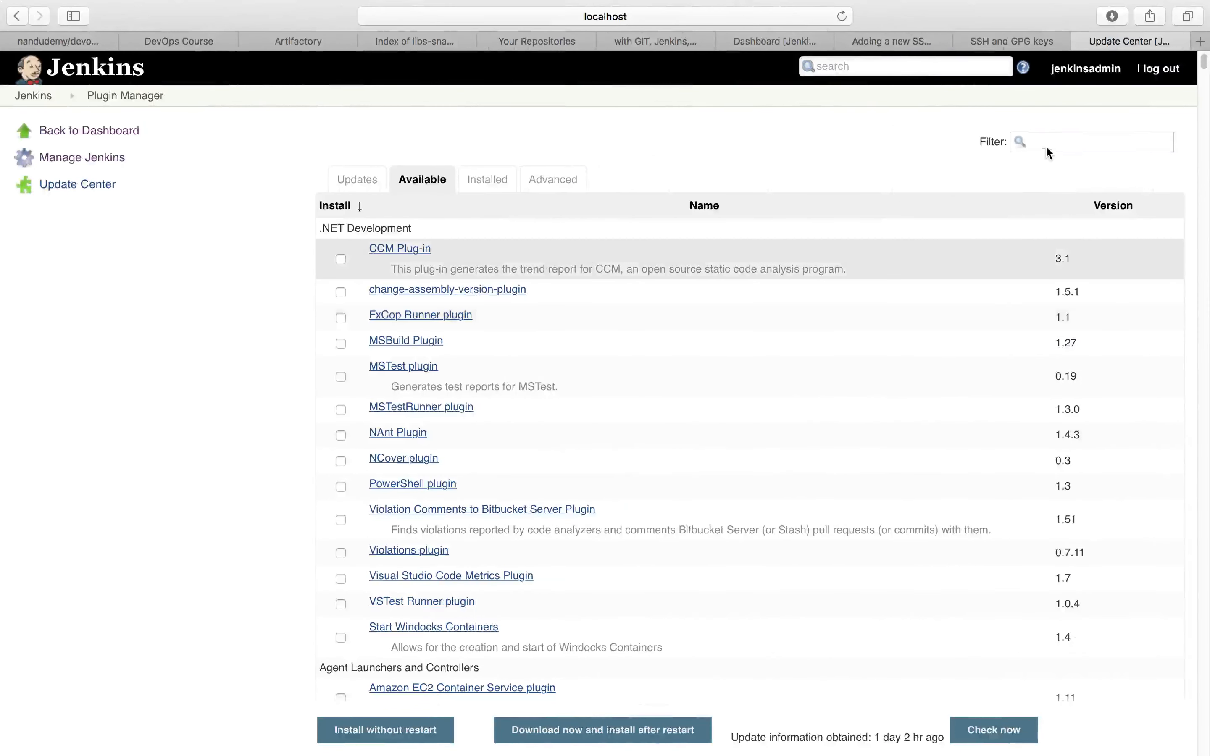
{"action": "left_click", "coordinate": [1045, 144]}
{"action": "type", "text": "E"}
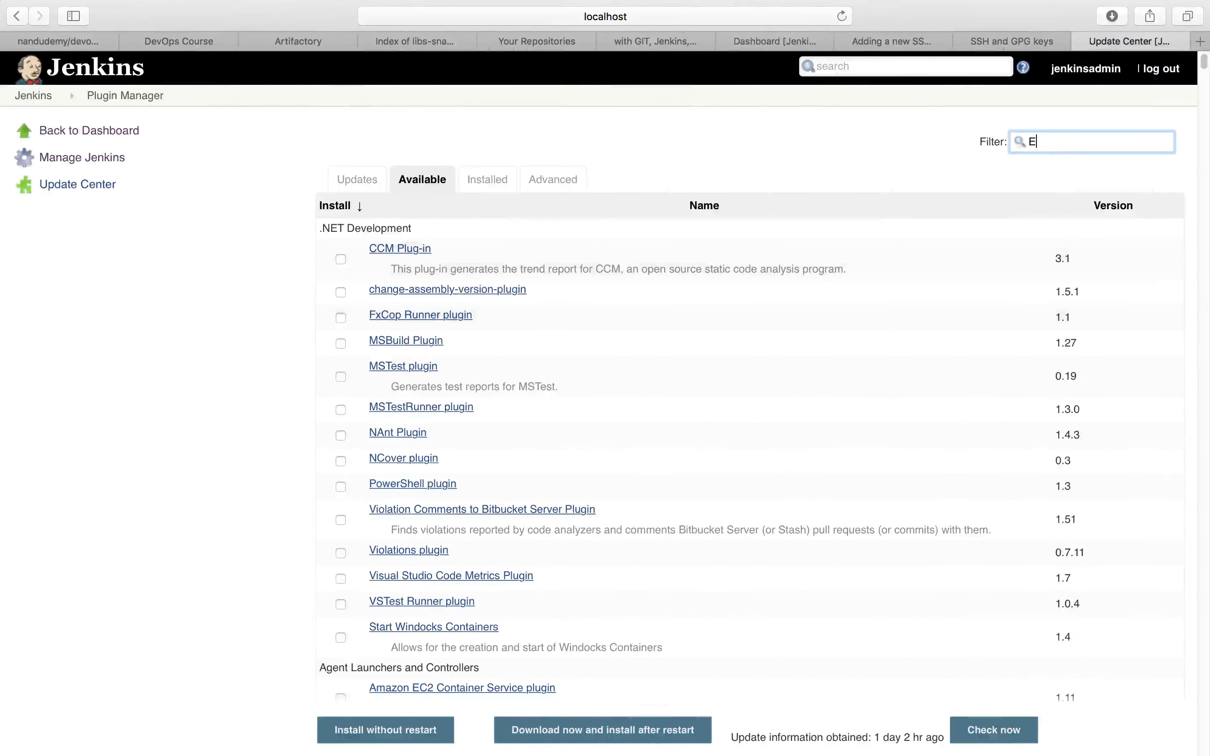
{"action": "type", "text": "nvironment "}
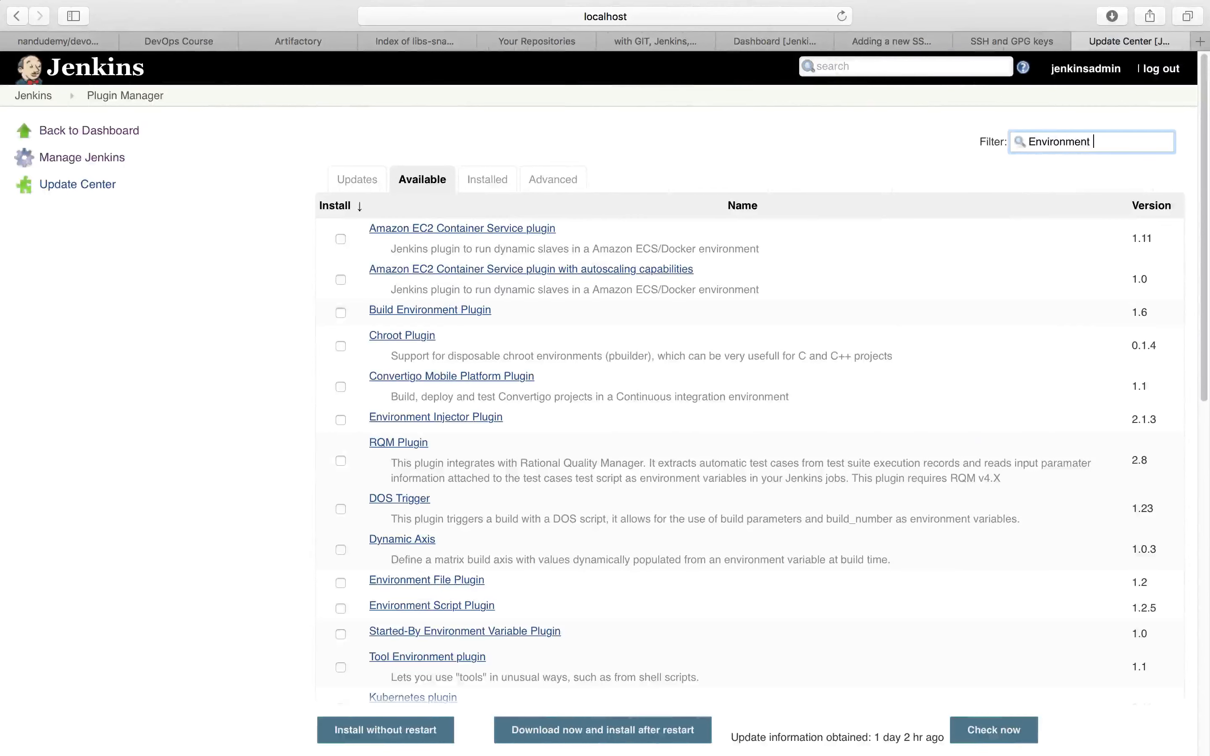
{"action": "type", "text": "In"}
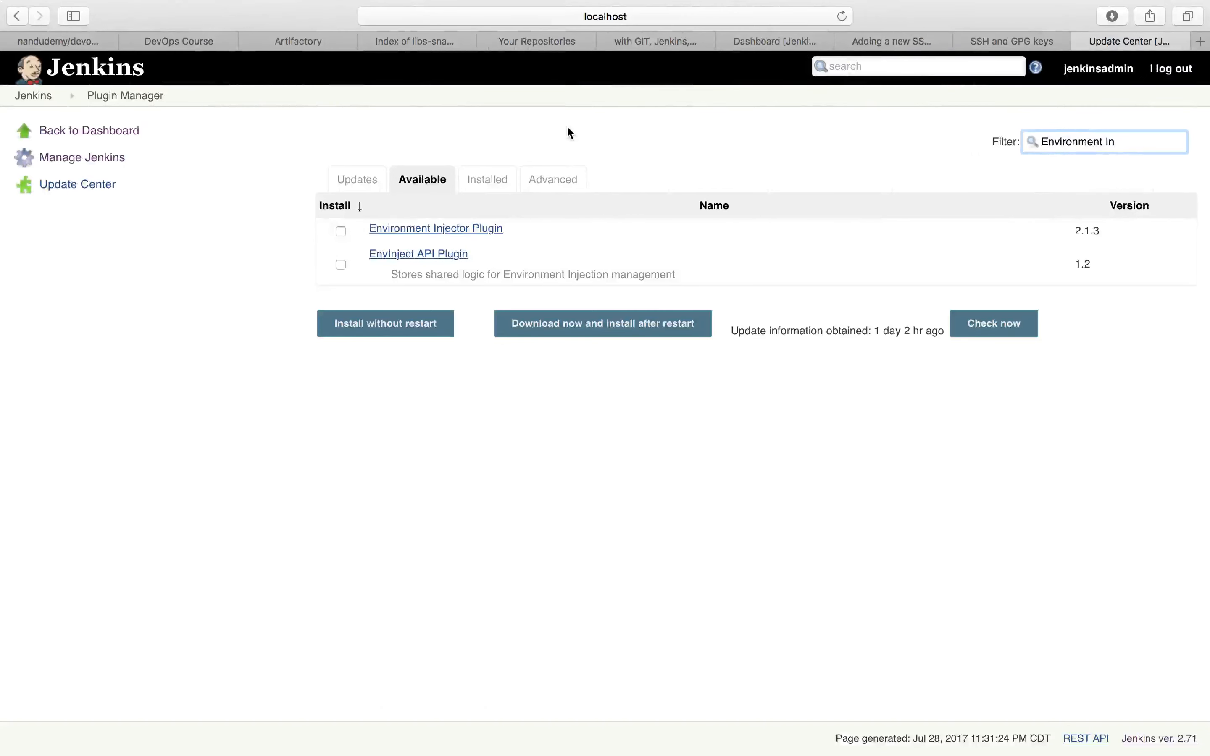
{"action": "left_click", "coordinate": [341, 230]}
{"action": "left_click", "coordinate": [393, 324]}
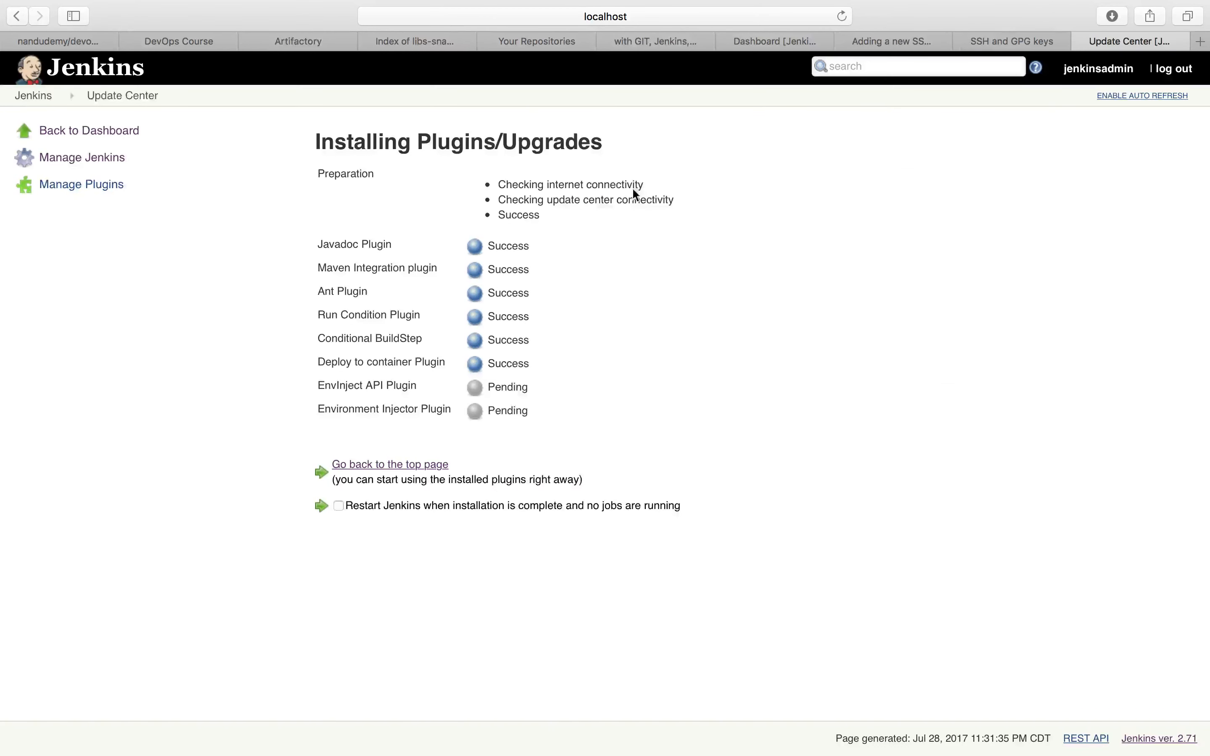
Reopen the available plugins, filter for "git pa" and mark Git Parameter Plug-In for installation.
{"action": "left_click", "coordinate": [59, 192]}
{"action": "left_click", "coordinate": [415, 180]}
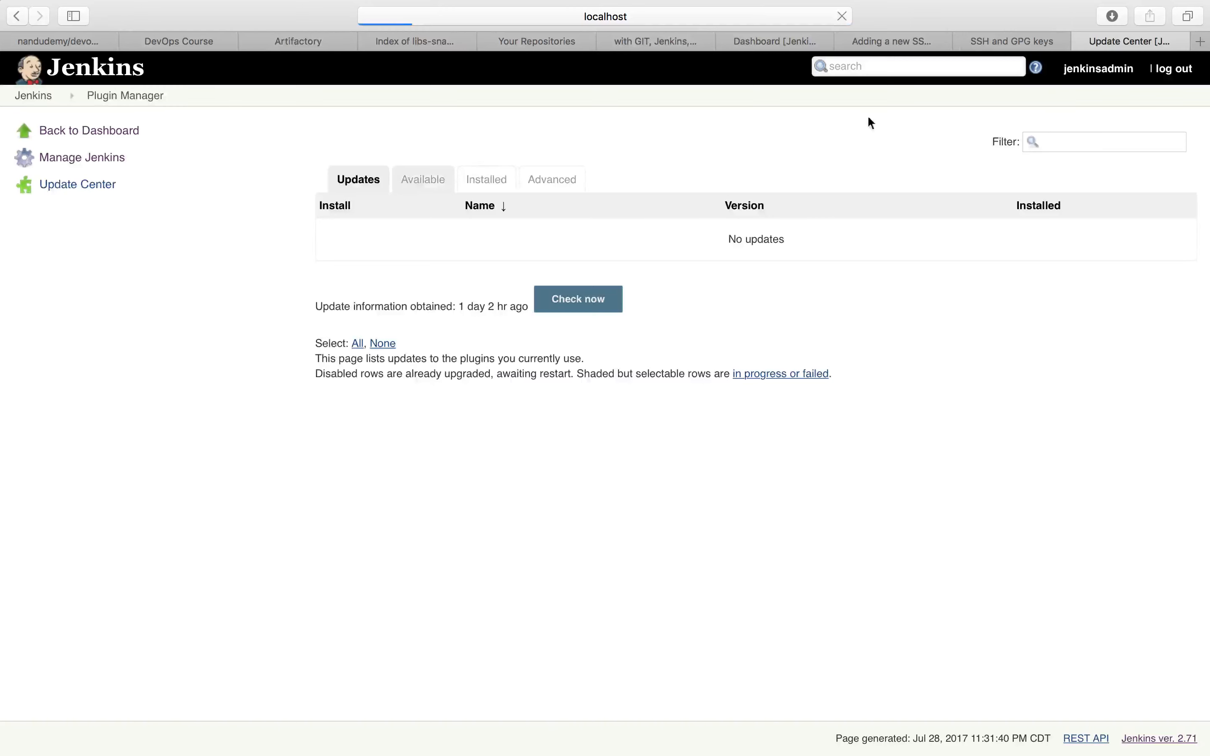
{"action": "left_click", "coordinate": [1057, 144]}
{"action": "type", "text": "git pa"}
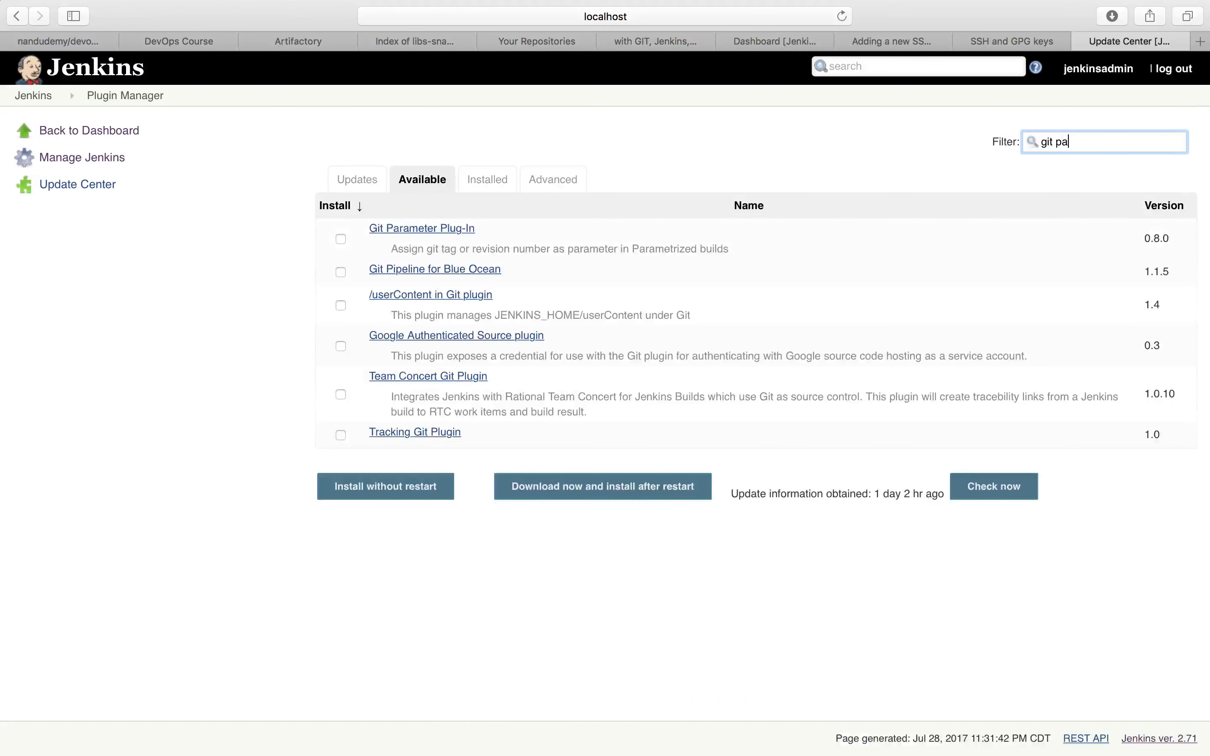
{"action": "left_click", "coordinate": [341, 239]}
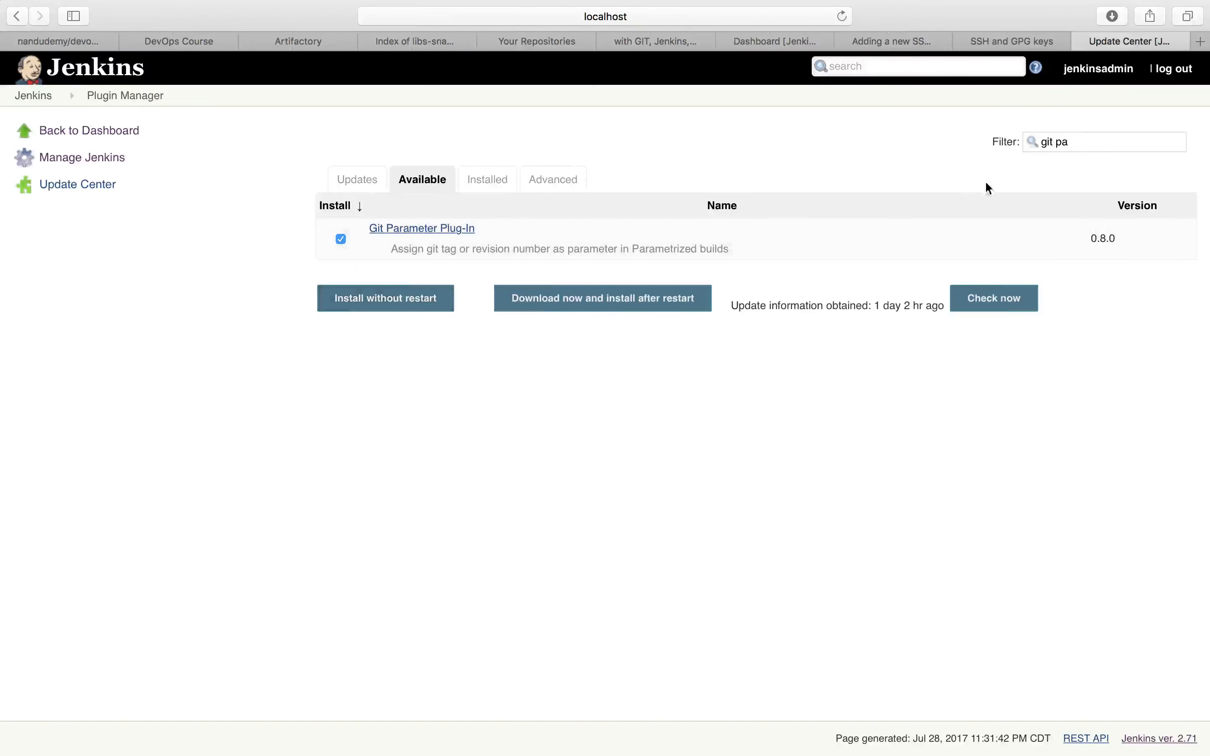
Filter the available plugins for "GitHub Br" and install the marked plugin without a restart.
{"action": "left_click", "coordinate": [1076, 145]}
{"action": "key", "text": "BackSpace"}
{"action": "key", "text": "BackSpace"}
{"action": "key", "text": "BackSpace"}
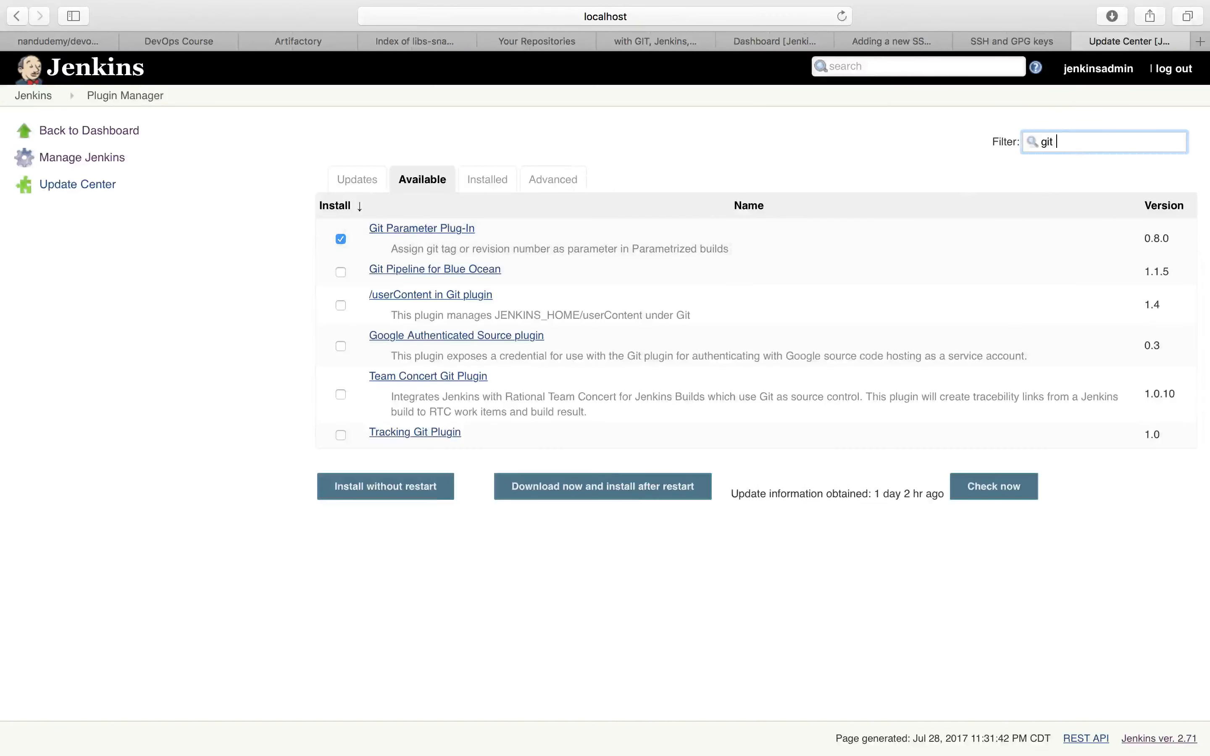
{"action": "type", "text": "hub br"}
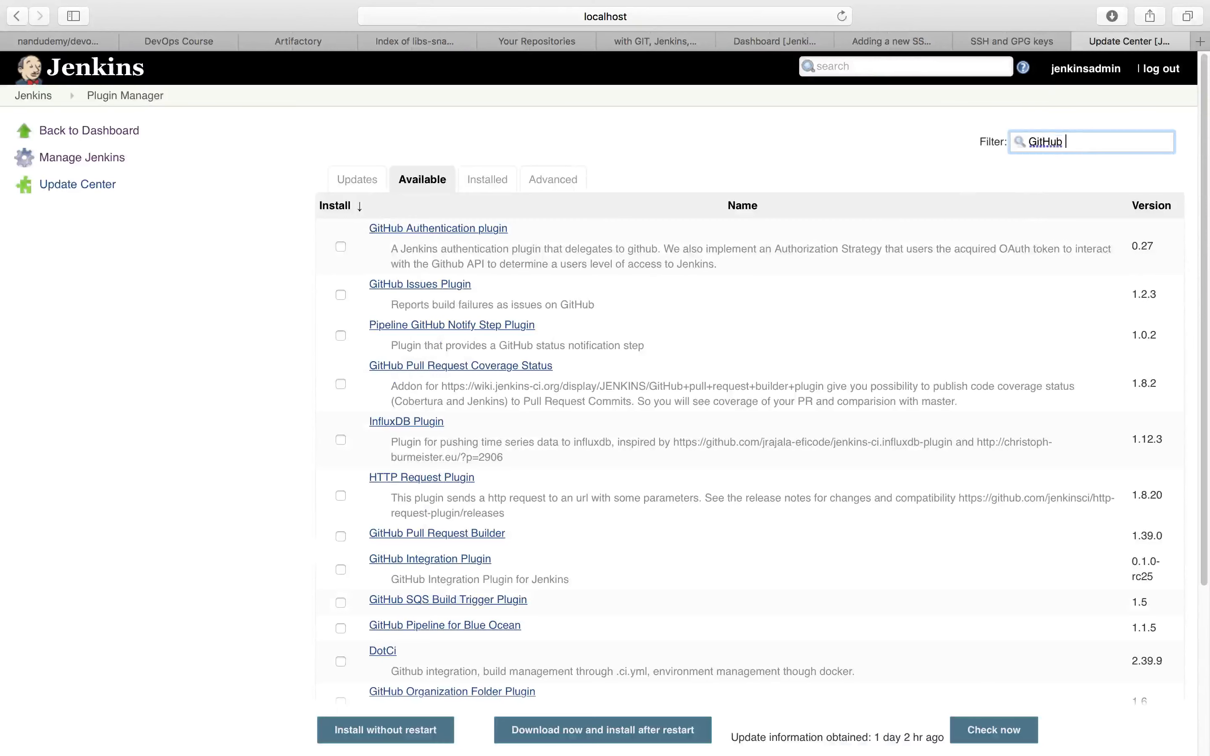
{"action": "key", "text": "BackSpace"}
{"action": "key", "text": "BackSpace"}
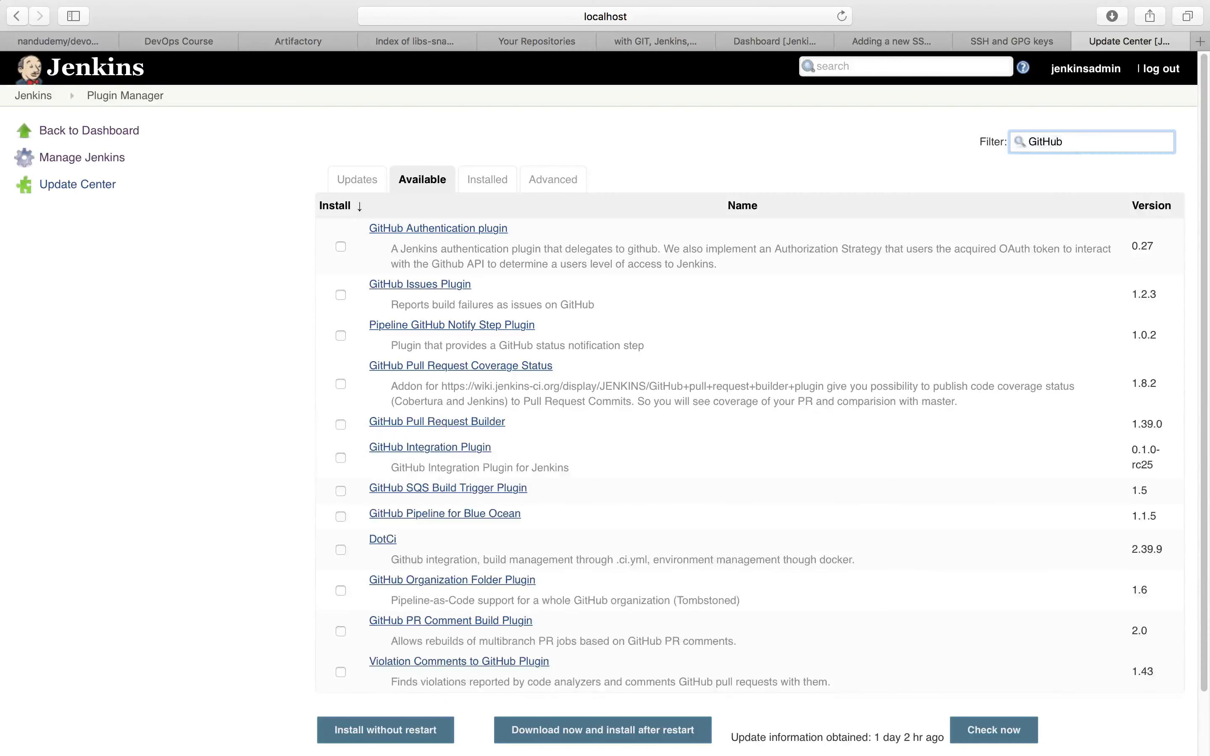
{"action": "type", "text": "Br"}
{"action": "left_click", "coordinate": [418, 260]}
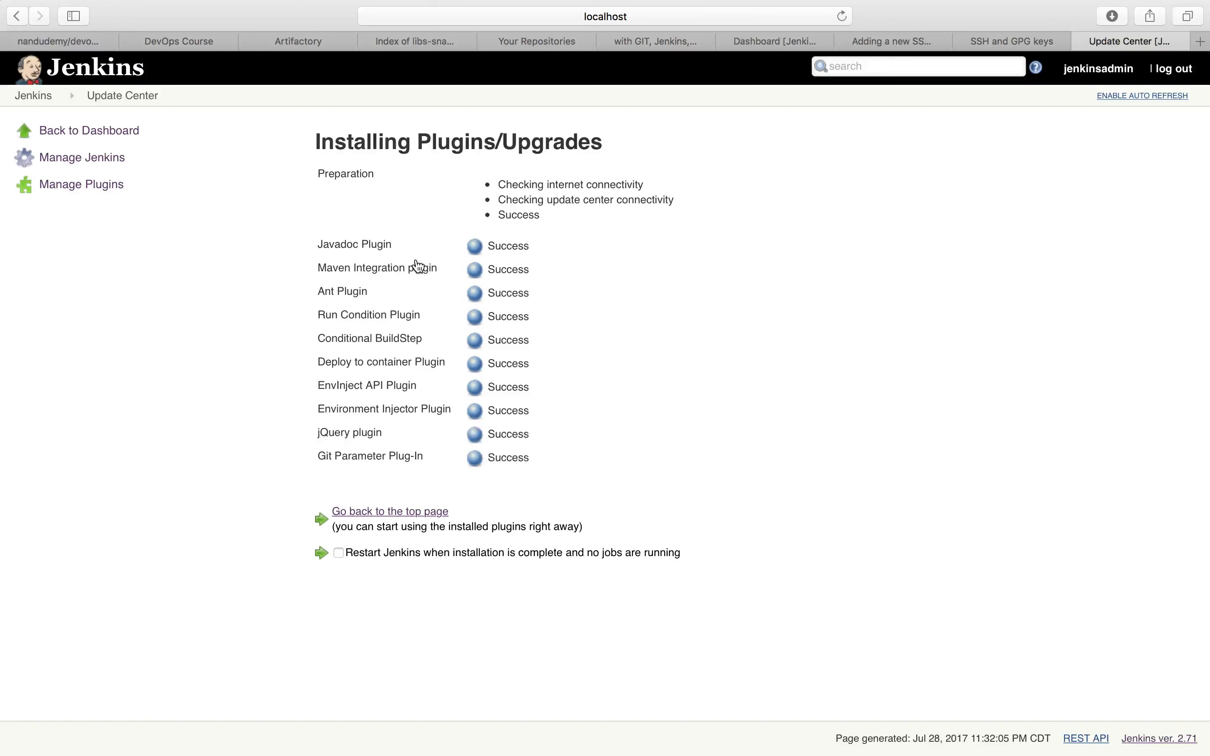
Have Jenkins restart once installation is complete and check the course slide in Chrome before returning to Safari.
{"action": "left_click", "coordinate": [338, 553]}
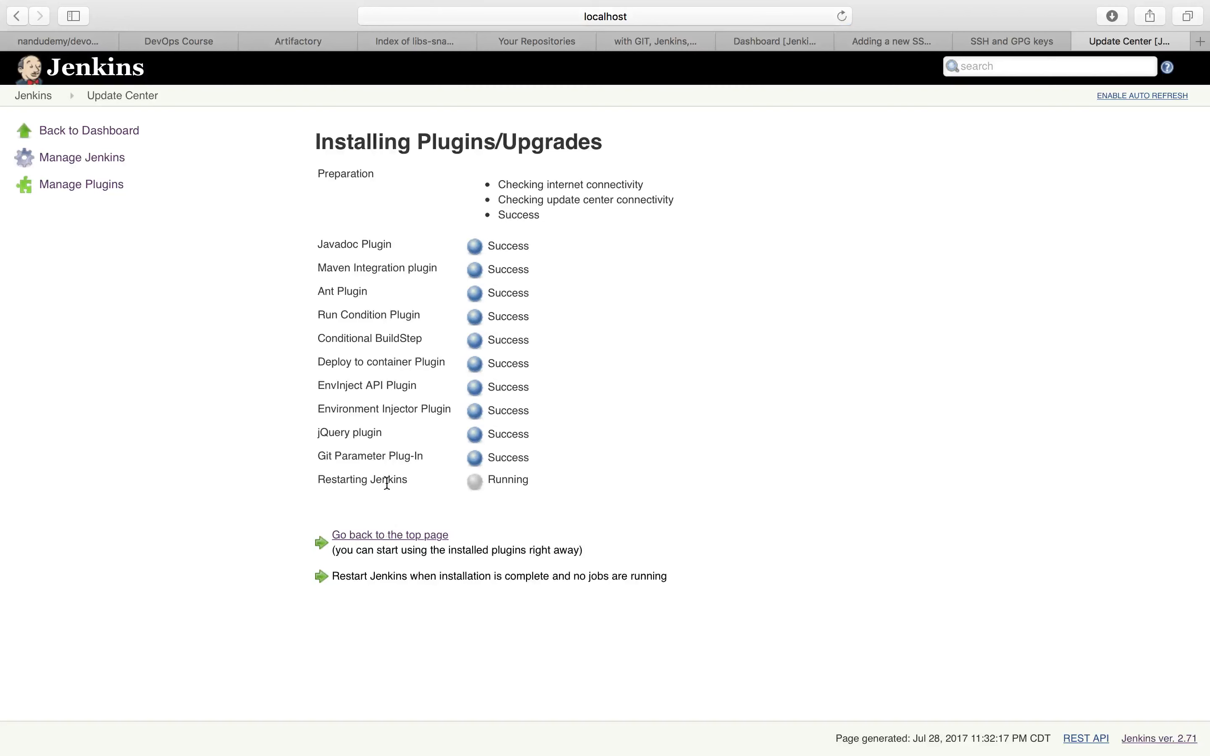
{"action": "mouse_move", "coordinate": [690, 747]}
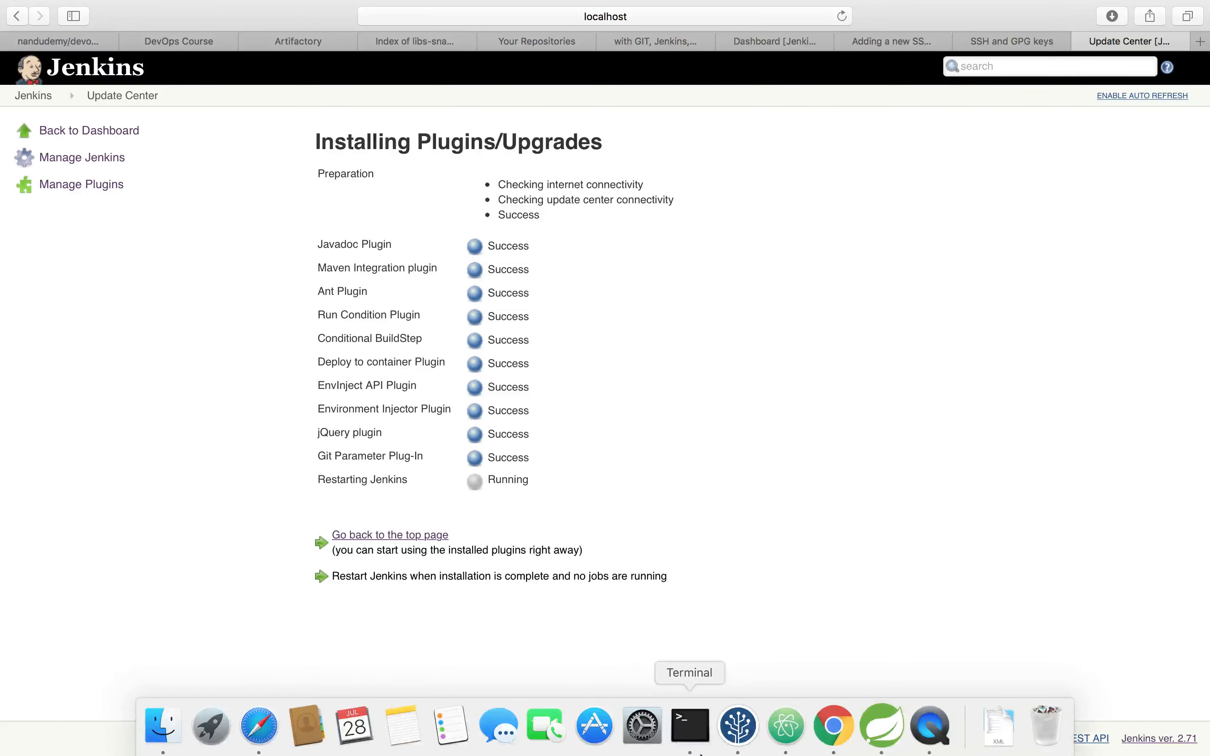
{"action": "left_click", "coordinate": [833, 726]}
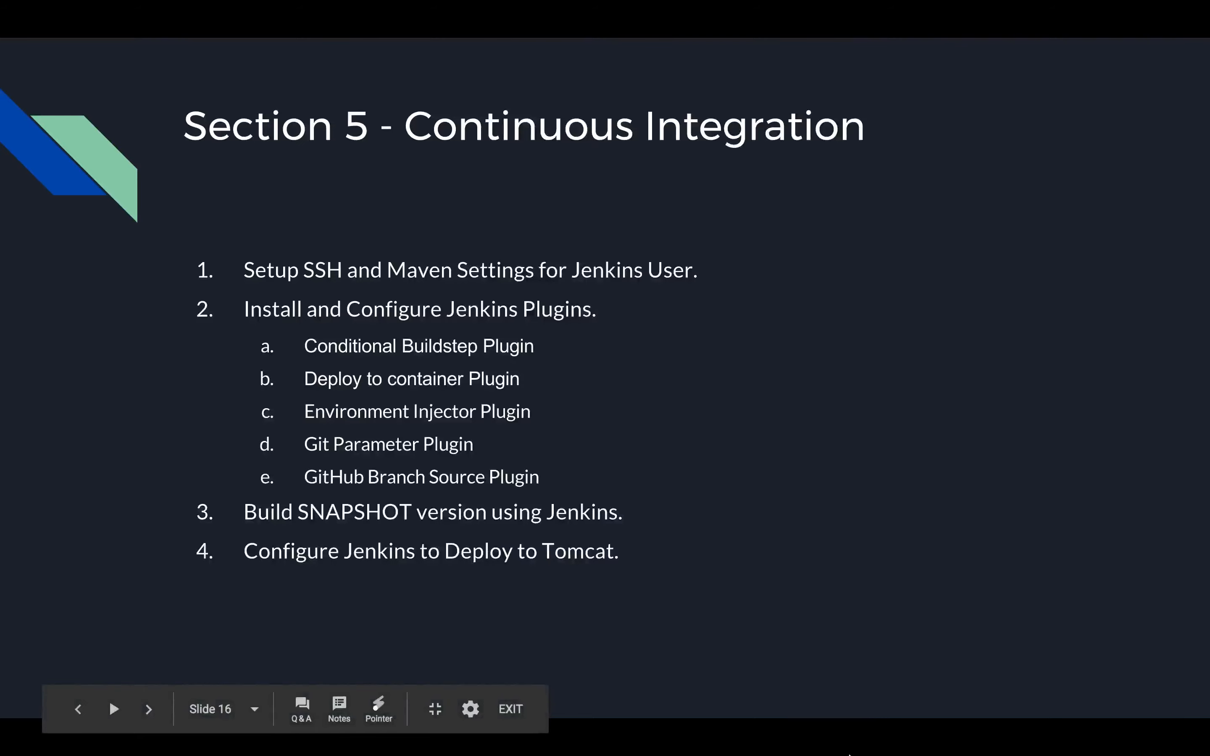
{"action": "mouse_move", "coordinate": [834, 751]}
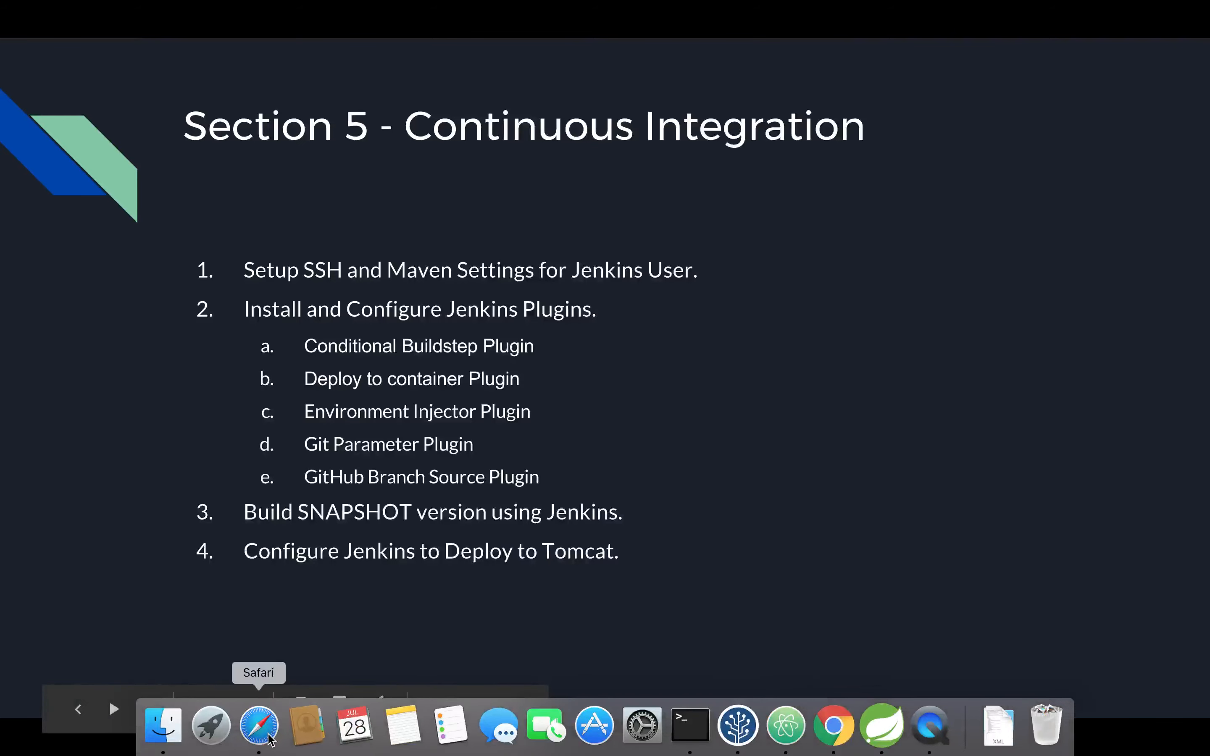
{"action": "left_click", "coordinate": [240, 745]}
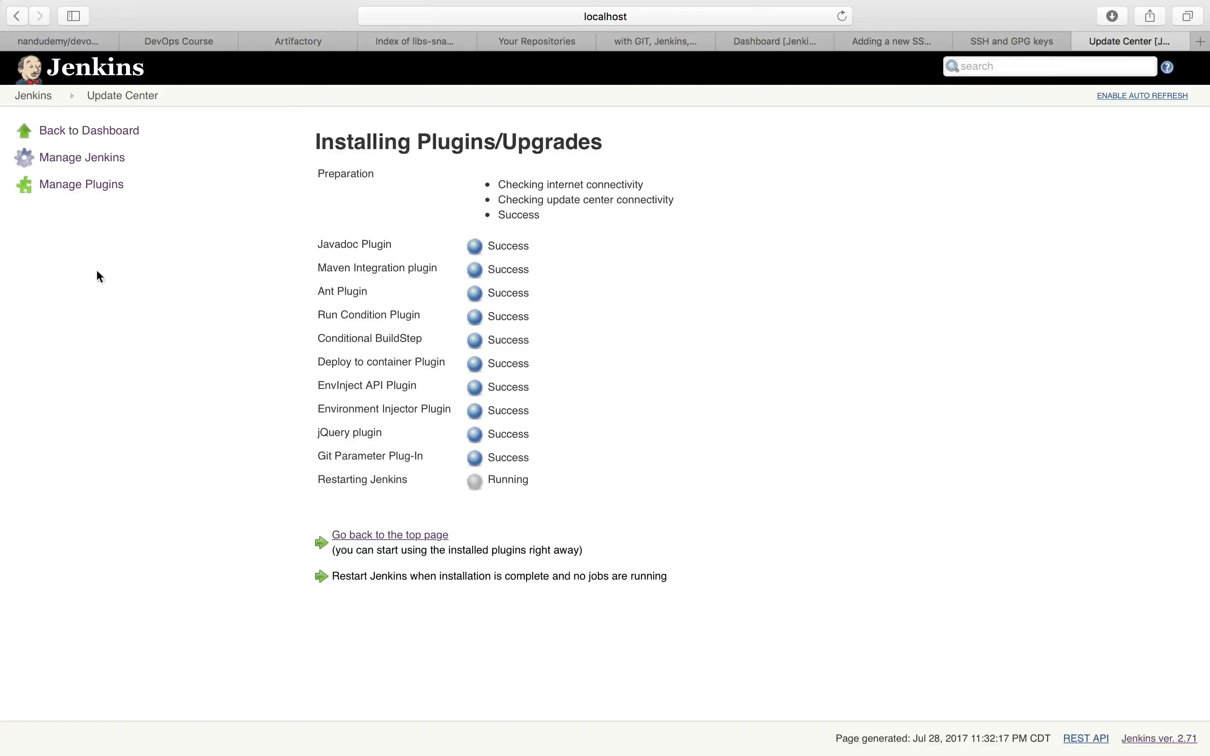
Return to the Jenkins dashboard and enter admin as the user on the login form.
{"action": "left_click", "coordinate": [94, 131]}
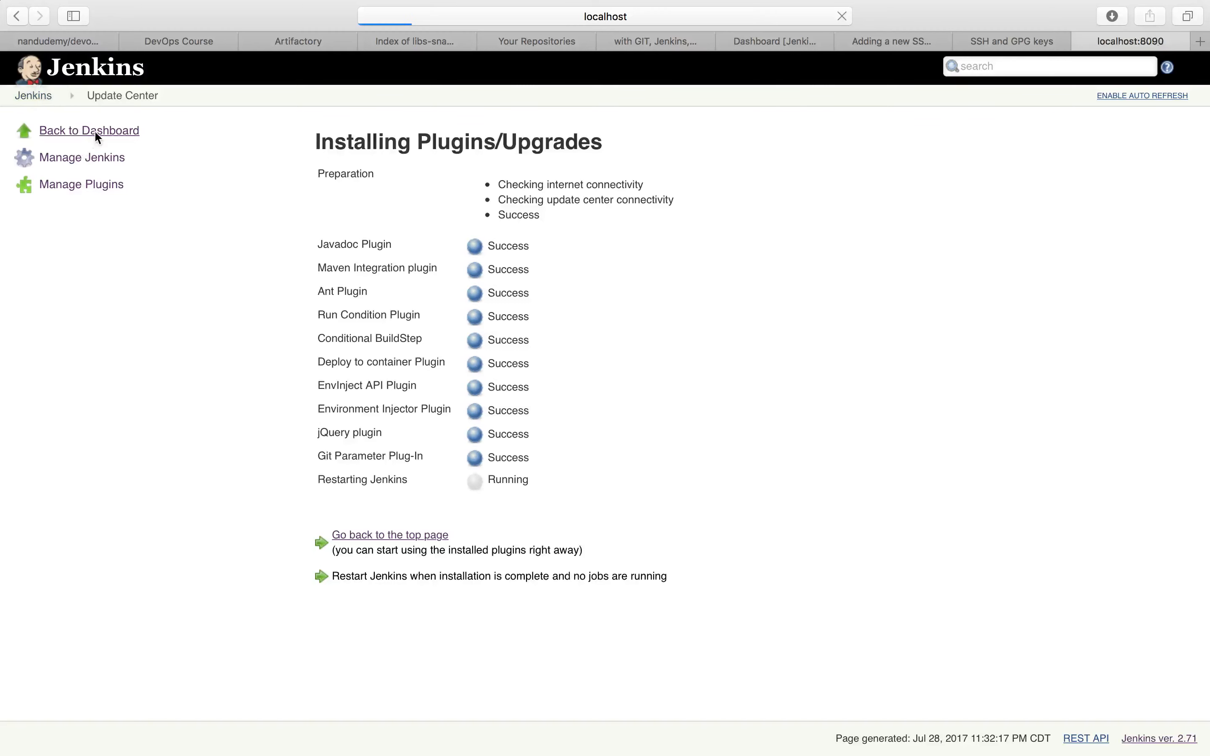
{"action": "type", "text": "admin"}
{"action": "key", "text": "Tab"}
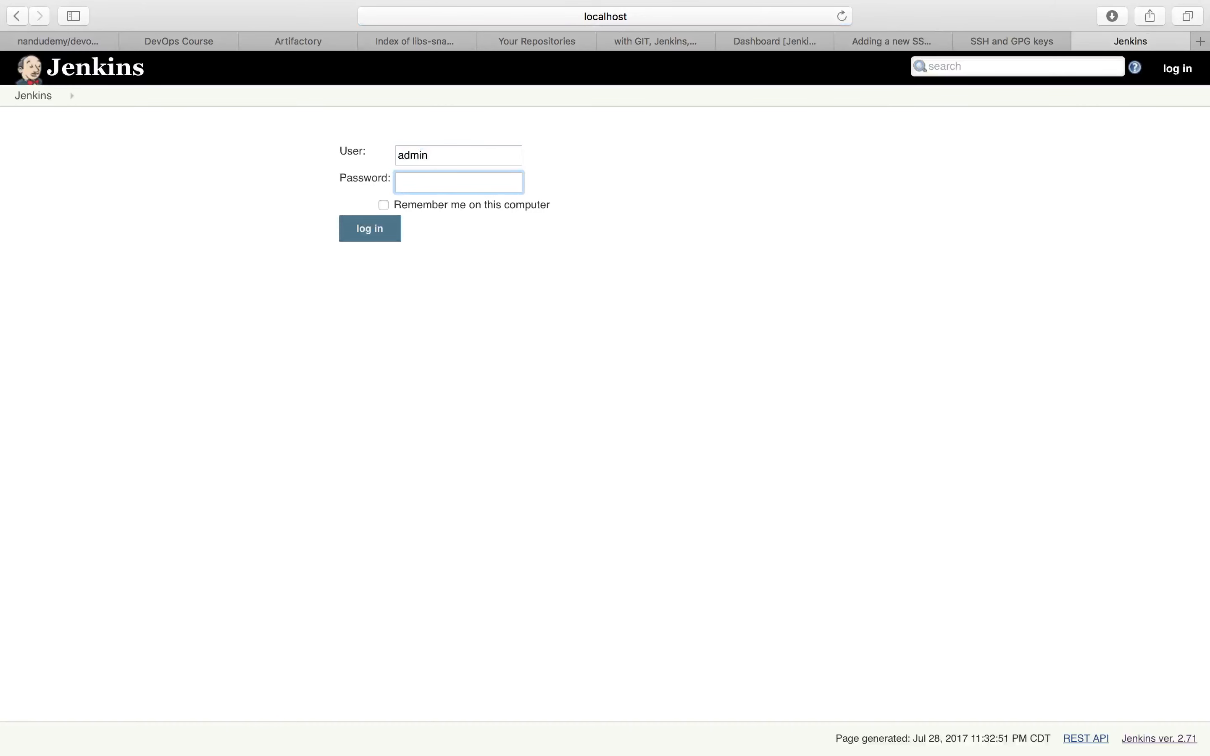